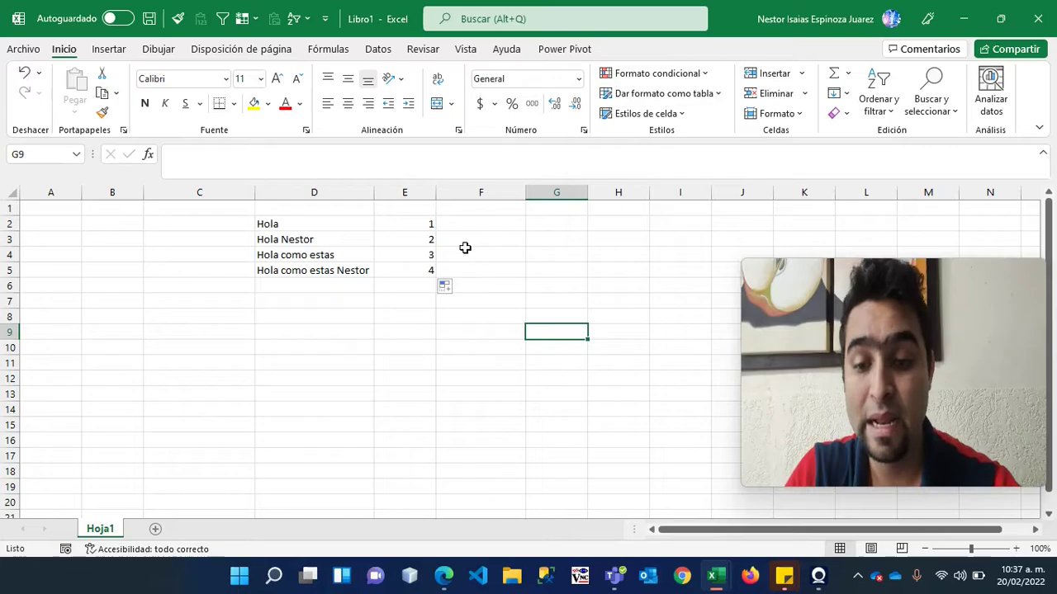
- Examine the word-count formula in E2, checking its LARGO(ESPACIOS(D2)) part, the nested SUSTITUIR part and the final +1
left_click(415, 226)
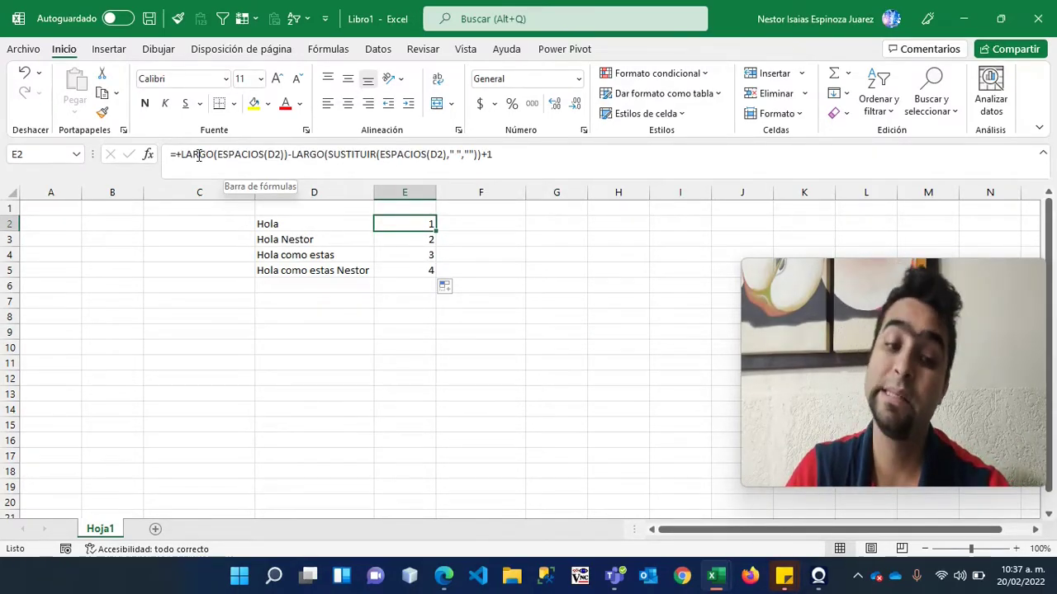
left_click_drag(287, 154, 180, 154)
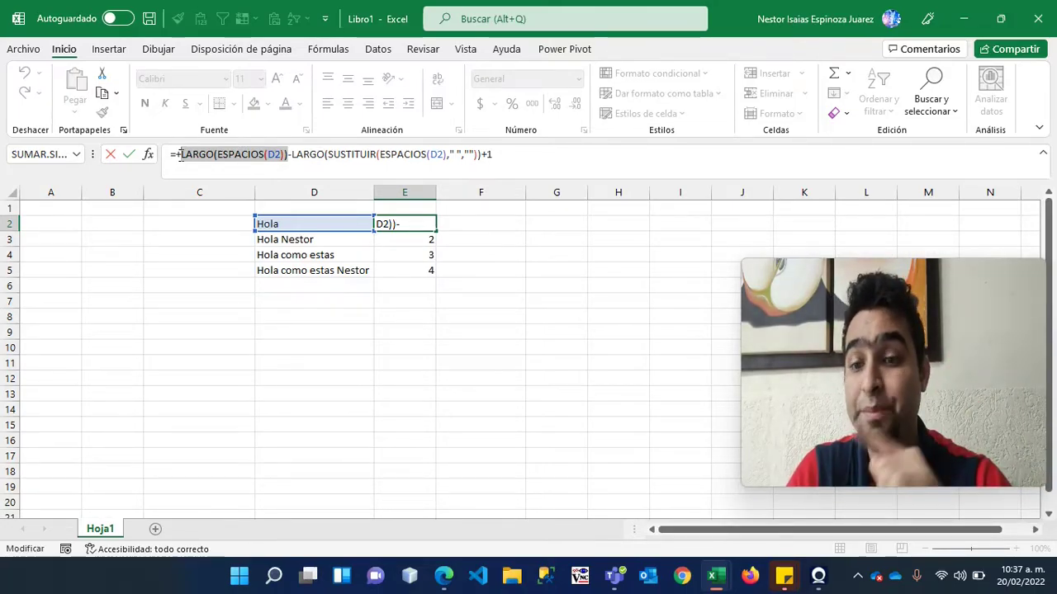
left_click(328, 158)
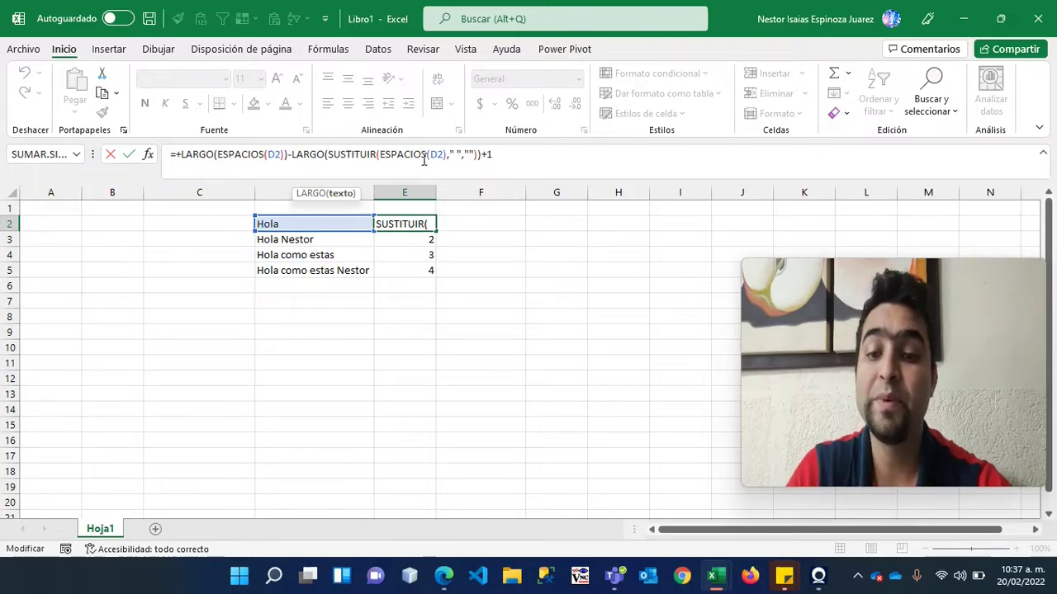
left_click_drag(332, 156, 477, 162)
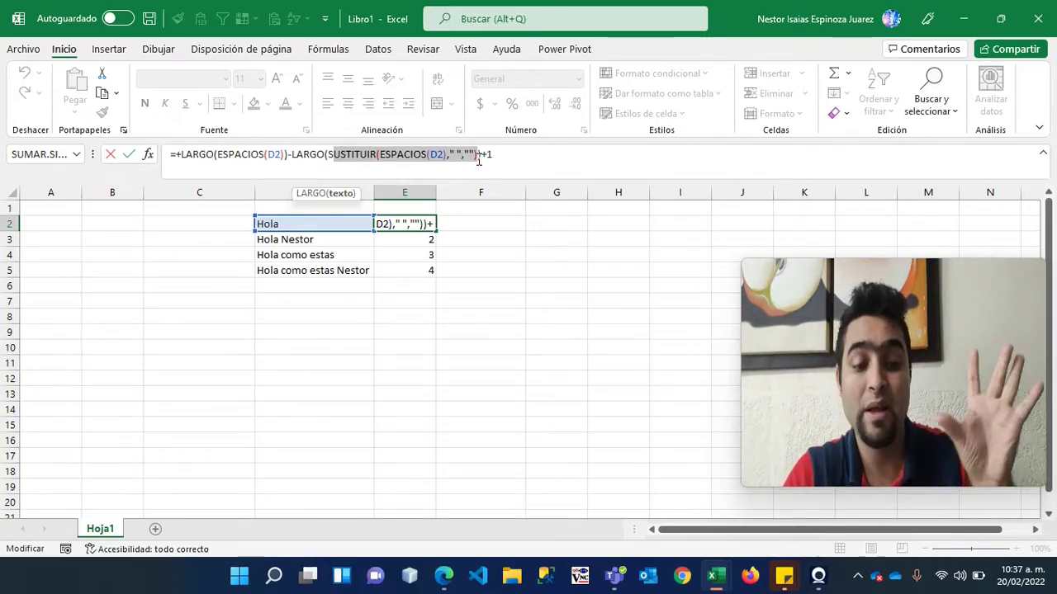
left_click(316, 155)
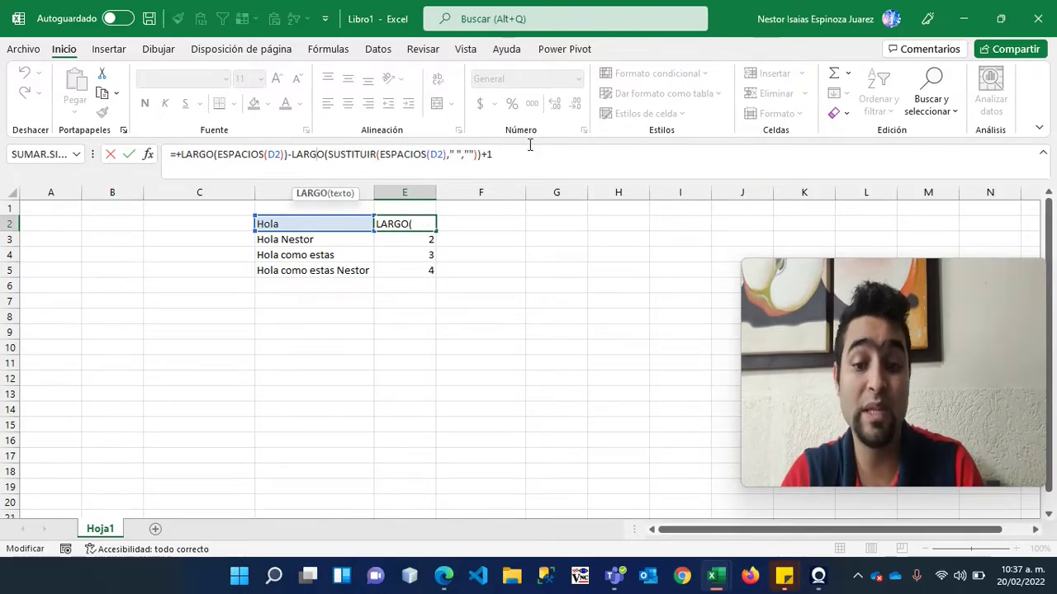
left_click(501, 153)
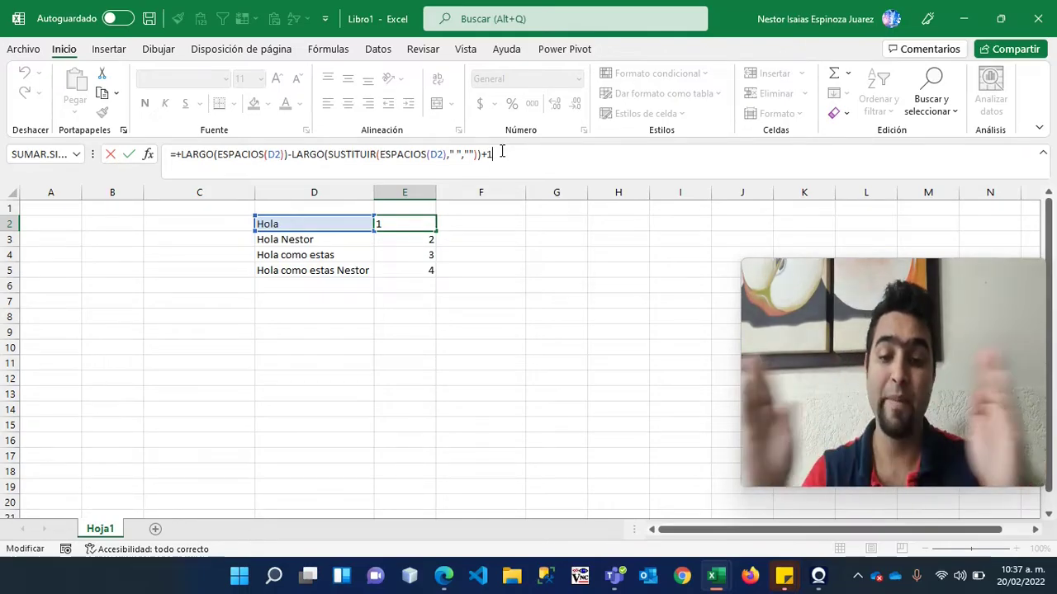
key("ctrl+Return")
key("Down")
key("Down")
key("Down")
key("Up")
key("Up")
key("Up")
key("Left")
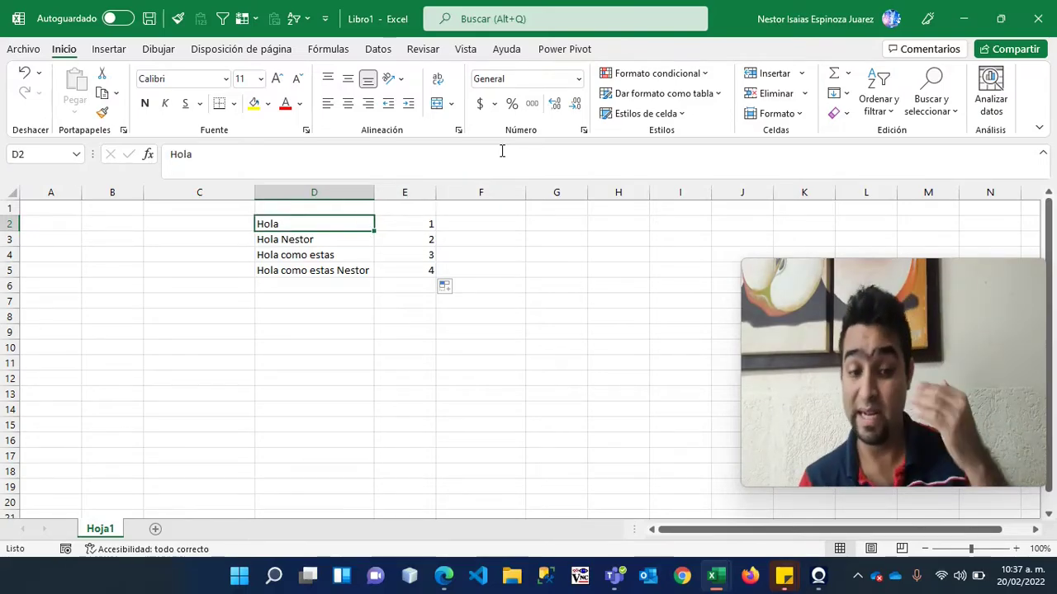
key("Right")
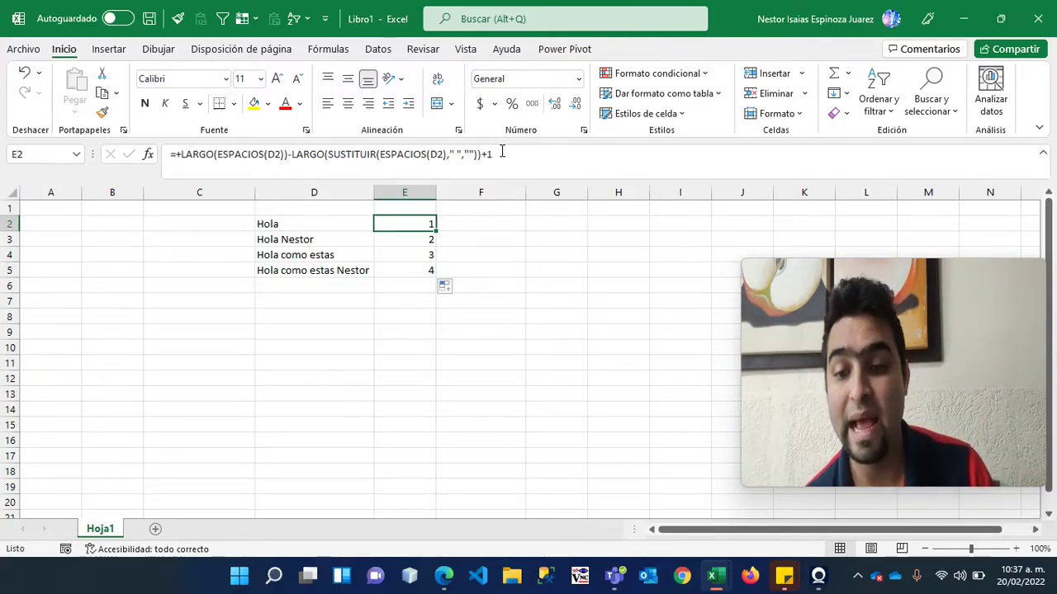
key("Left")
key("Left")
key("Left")
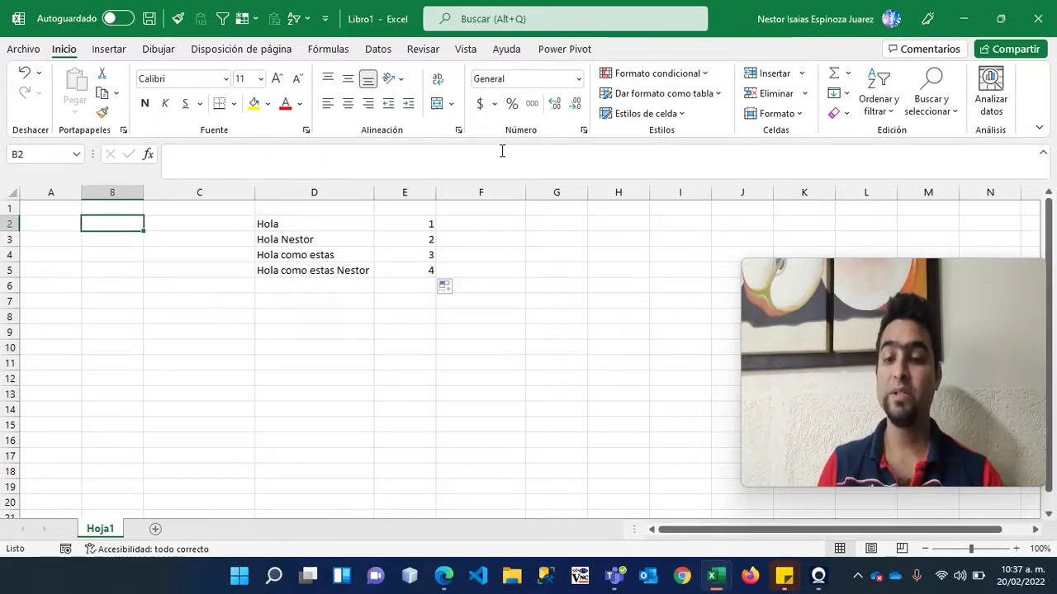
- Enter the header "Largo" in cell F1, above the column beside the word counts
key("Right")
key("Right")
key("Right")
key("Right")
key("Up")
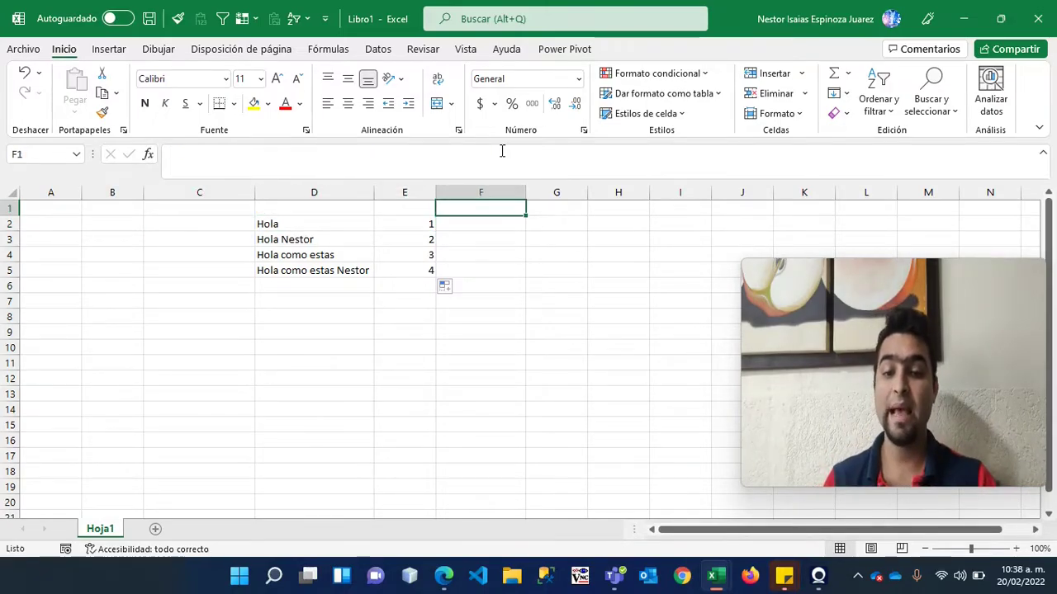
type("Largo")
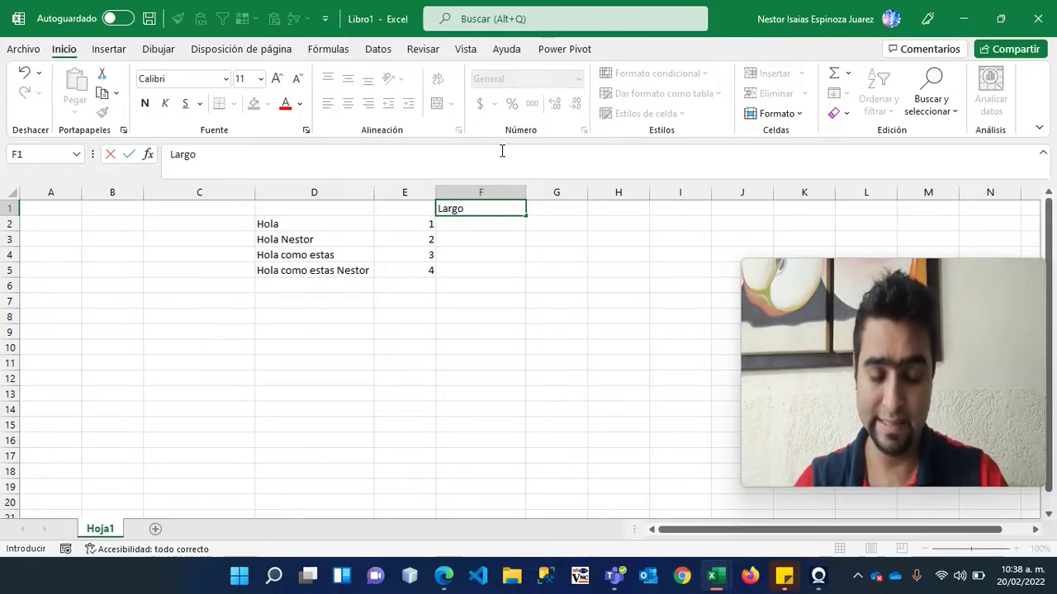
key("Return")
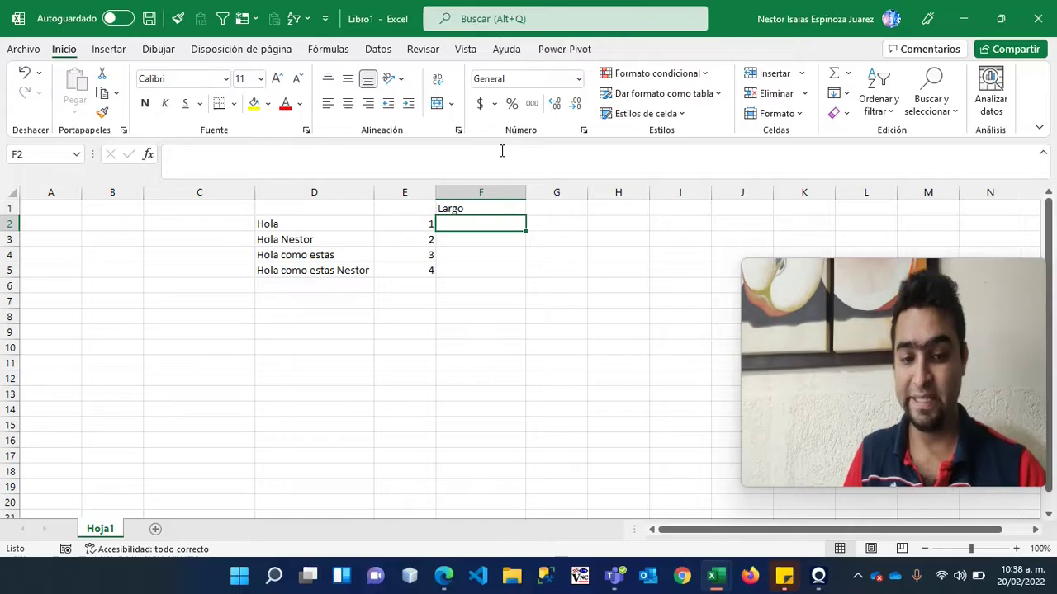
type("+espa")
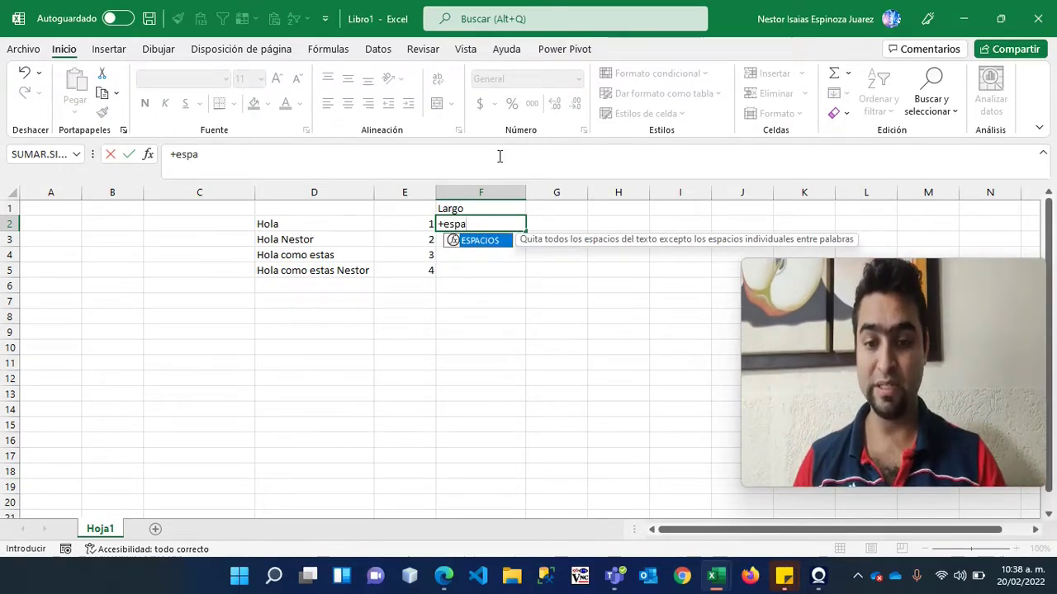
key("BackSpace")
key("BackSpace")
key("BackSpace")
key("BackSpace")
key("BackSpace")
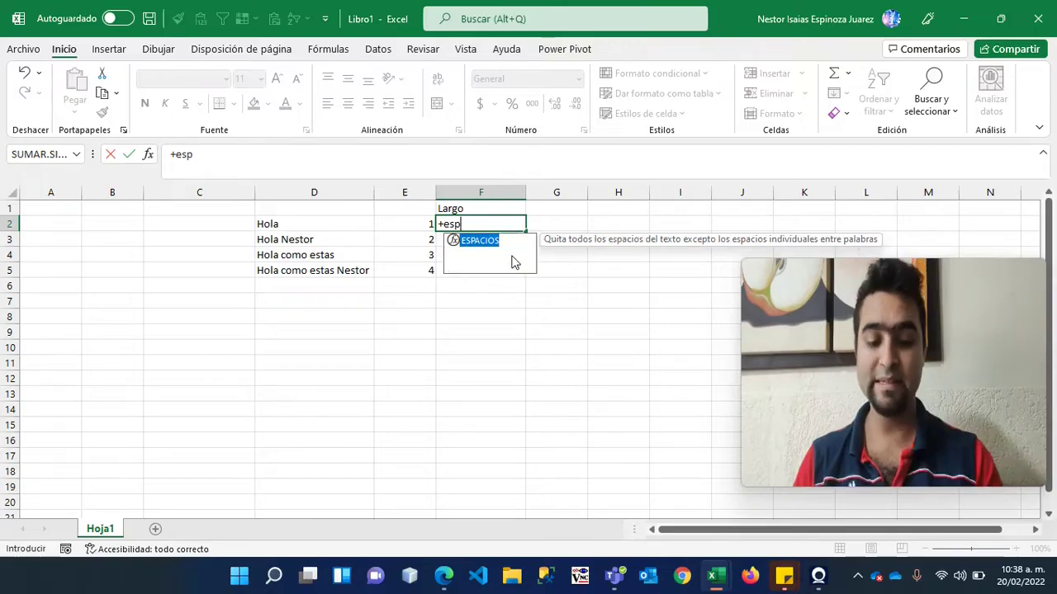
key("Escape")
- Add a space before and after "Hola" in cell D2
key("Down")
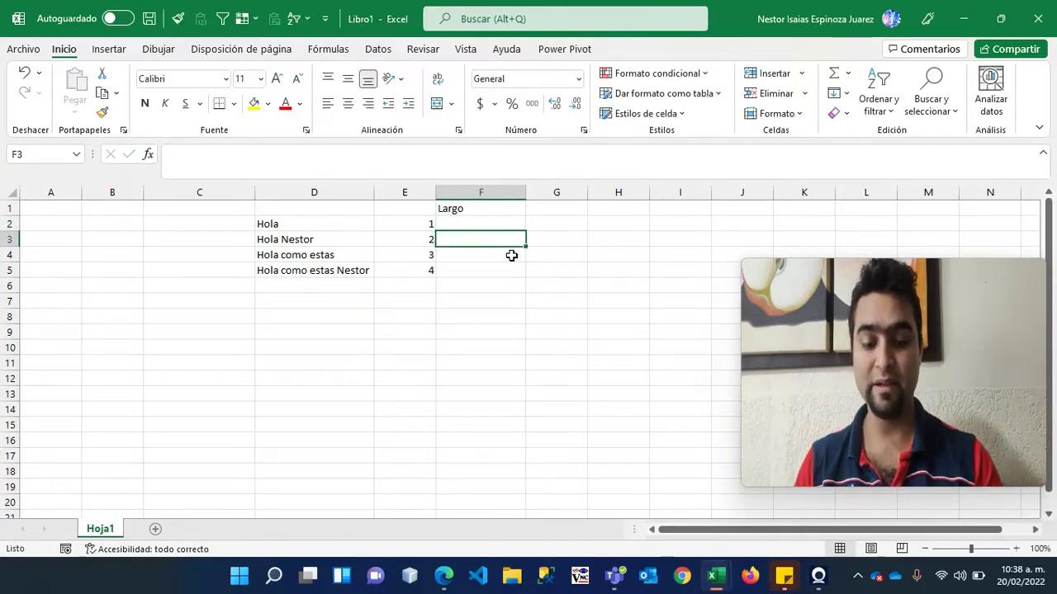
key("Left")
key("Left")
key("Up")
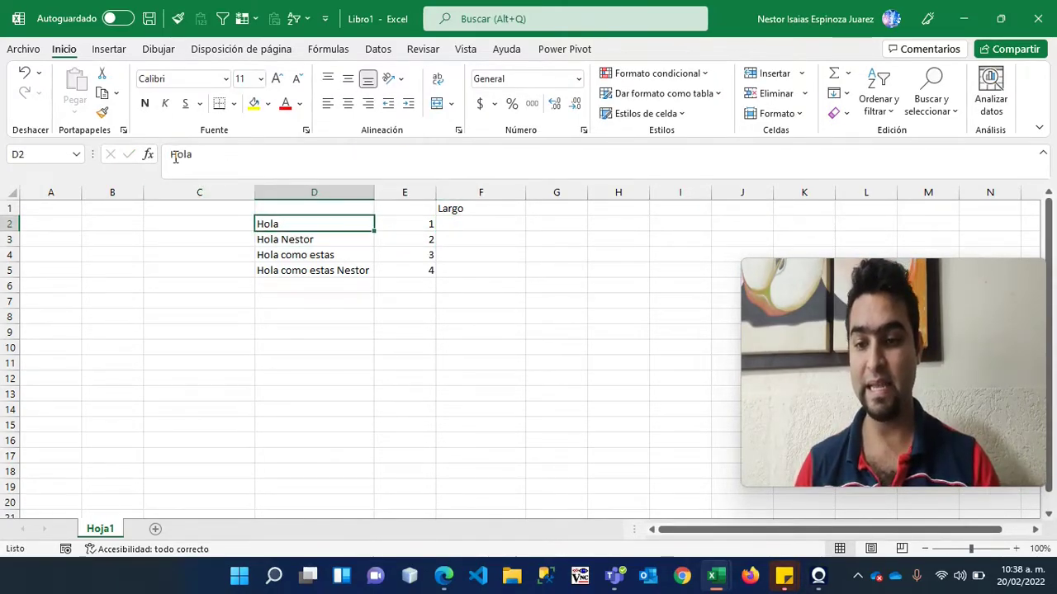
left_click(250, 153)
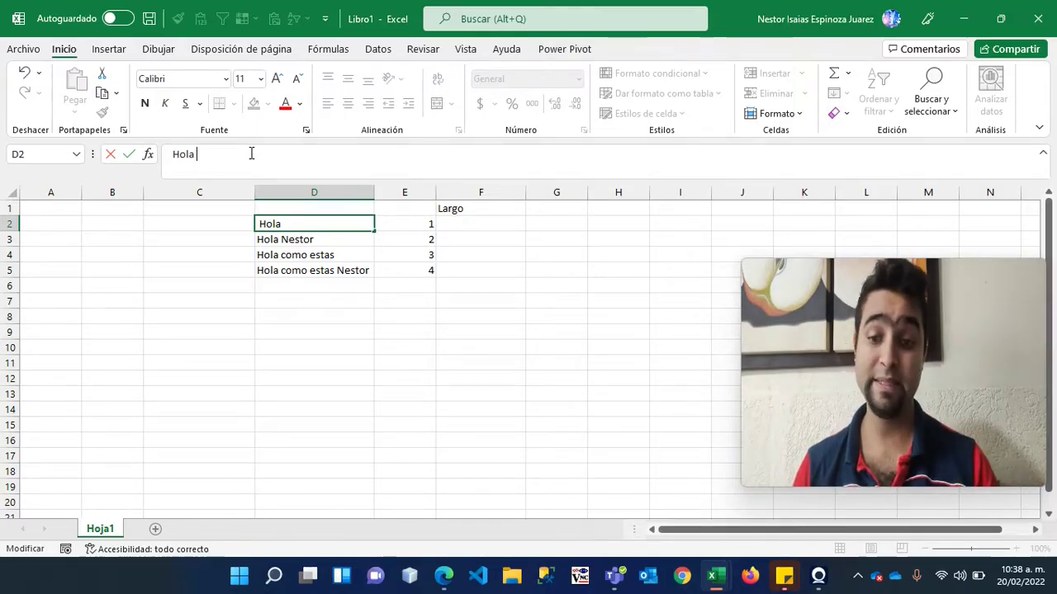
key("Return")
key("Up")
key("Right")
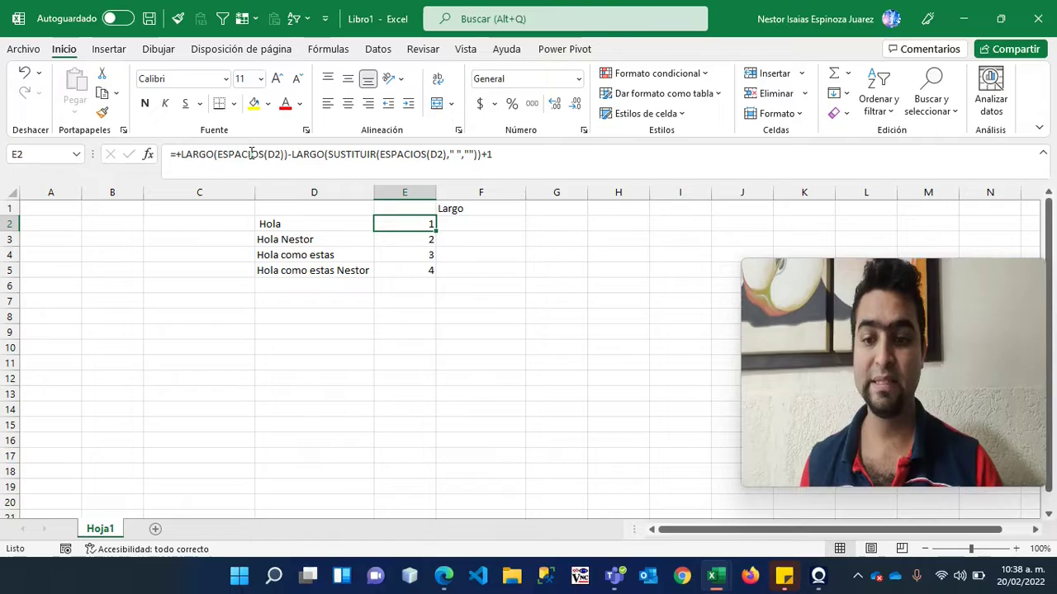
- Enter the formula +LARGO(D2) in cell F2 to count the characters of the text in D2
key("Left")
key("Right")
key("Right")
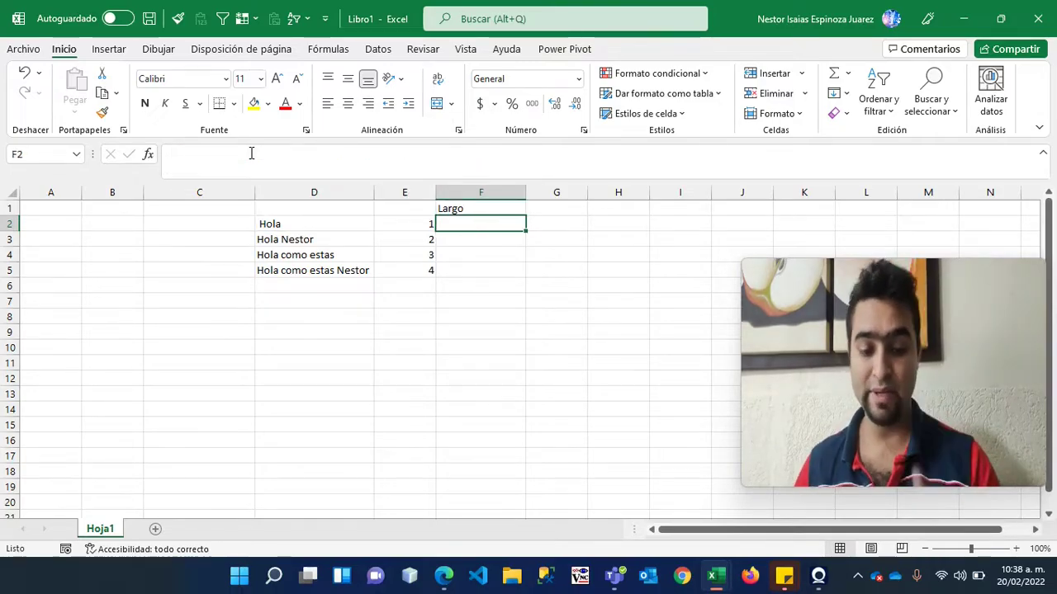
type("+lar")
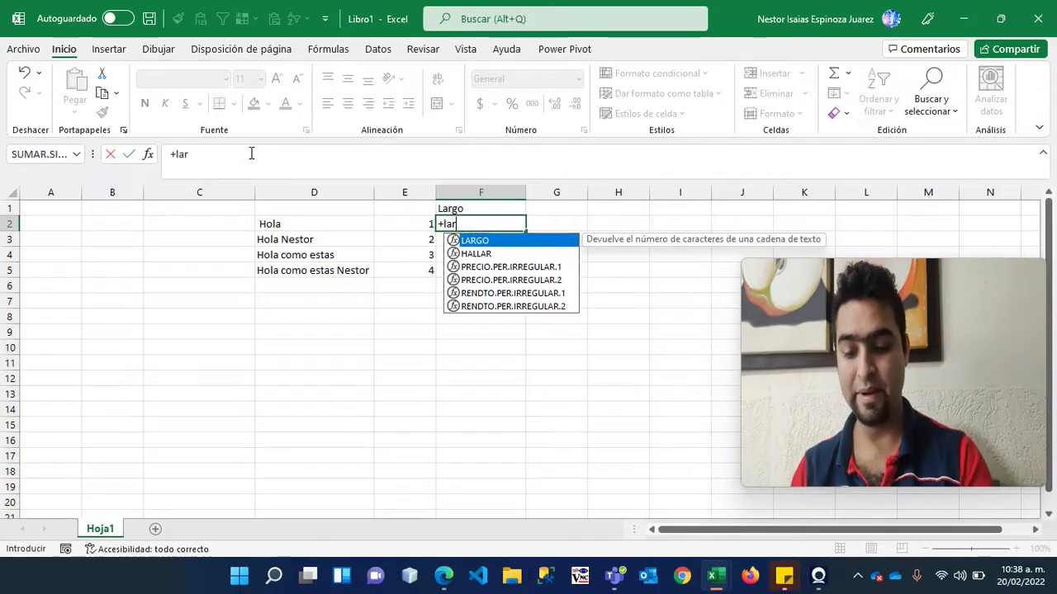
key("Tab")
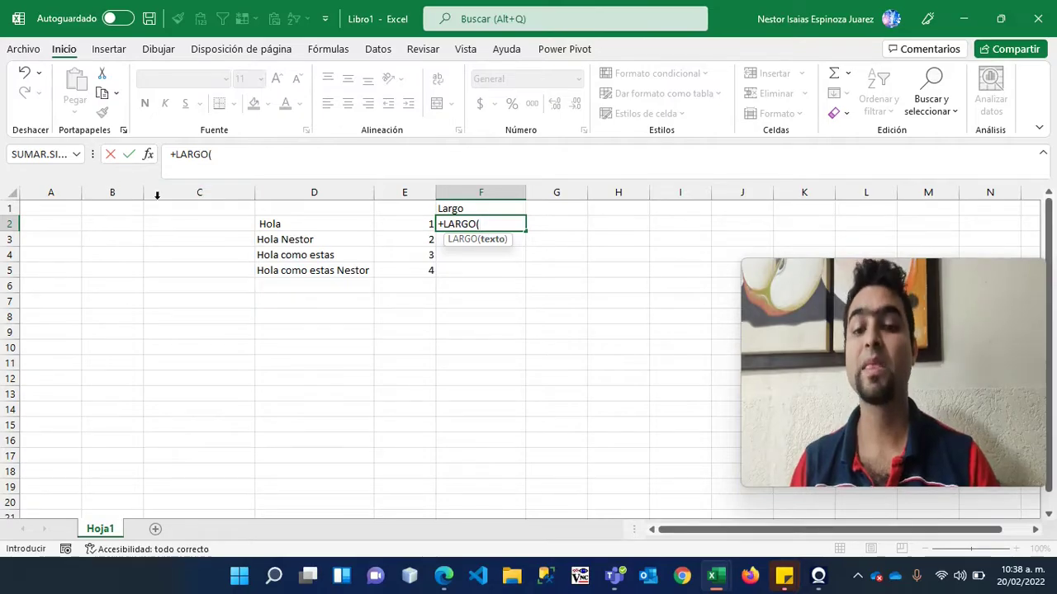
left_click(285, 226)
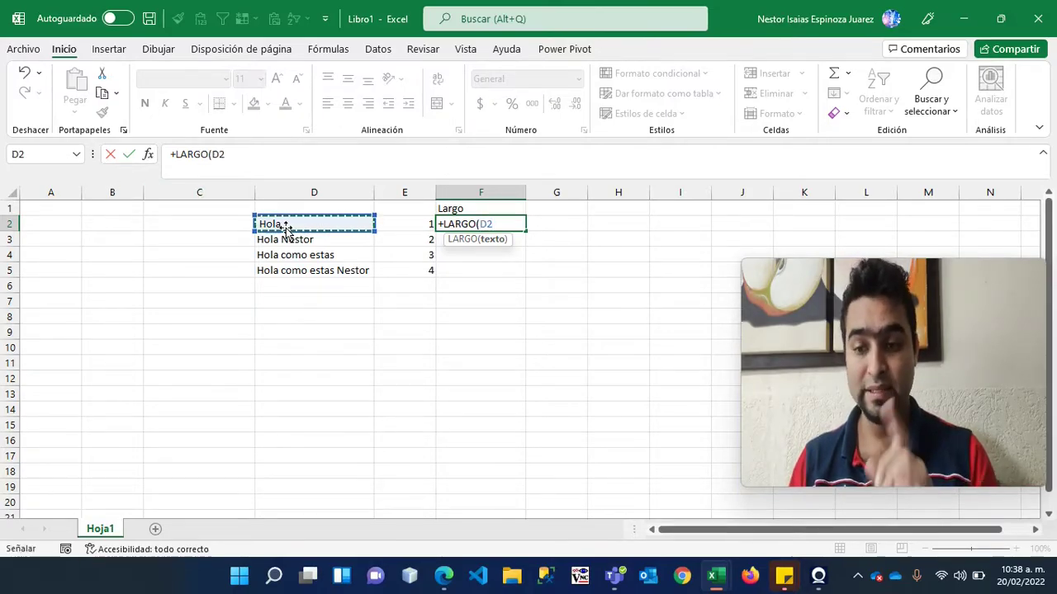
type(")")
key("Return")
key("Up")
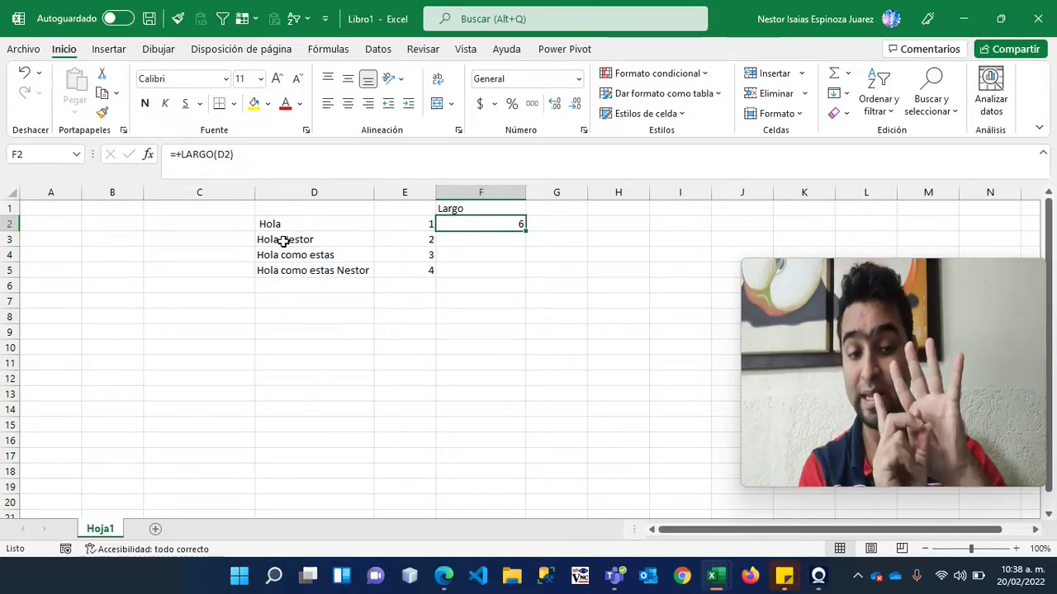
- Inspect the contents of cell D2 for the extra spaces around "Hola", leaving the text as it is
left_click(283, 224)
left_click(217, 159)
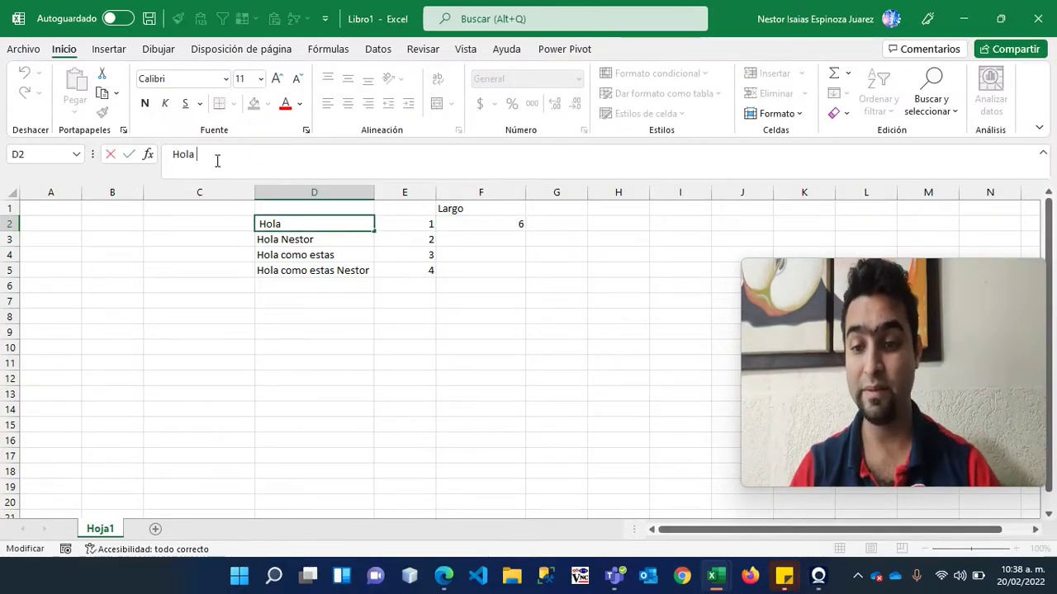
key("Left")
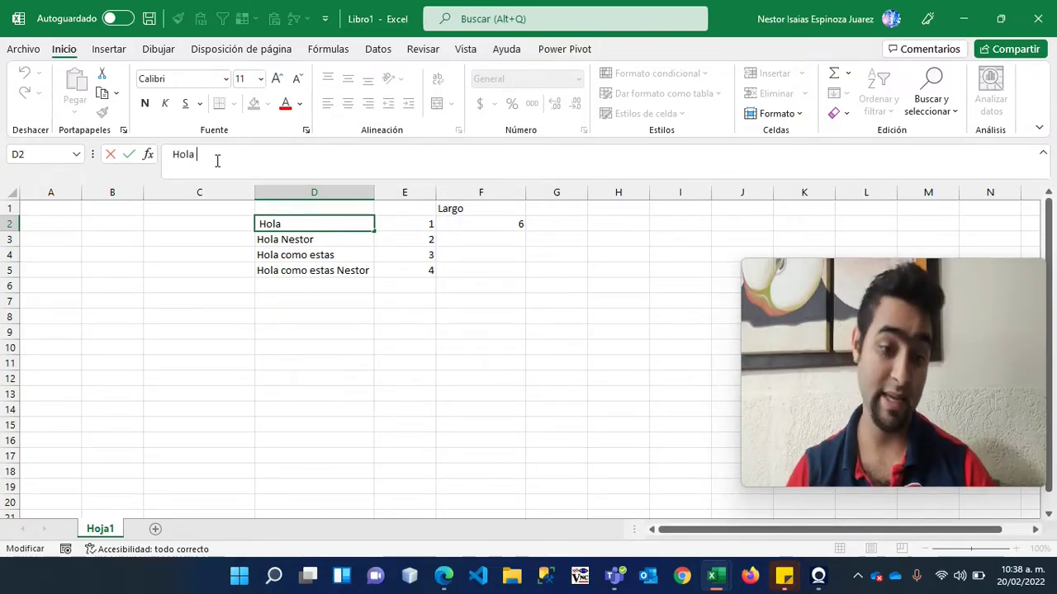
right_click(478, 255)
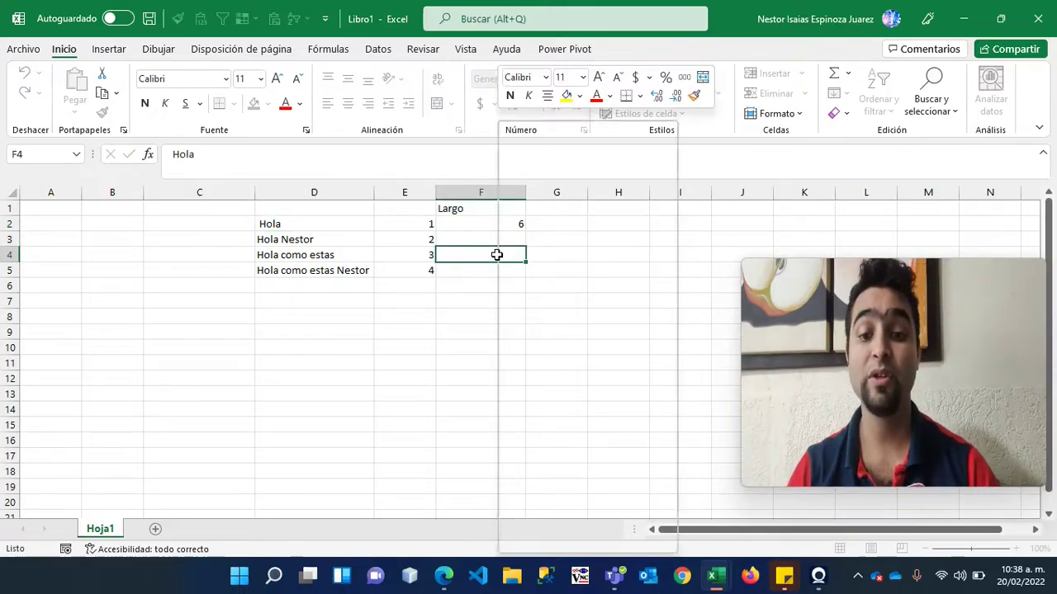
left_click(471, 216)
- Wrap the D2 reference in the F2 formula with ESPACIOS, making it =+LARGO(ESPACIOS(D2))
left_click(483, 228)
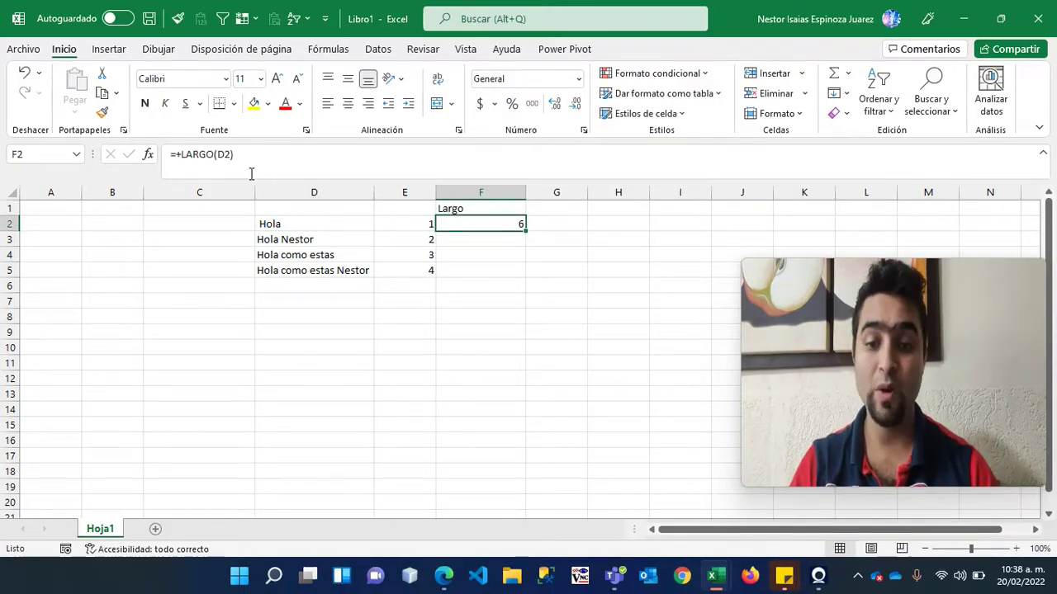
left_click(215, 155)
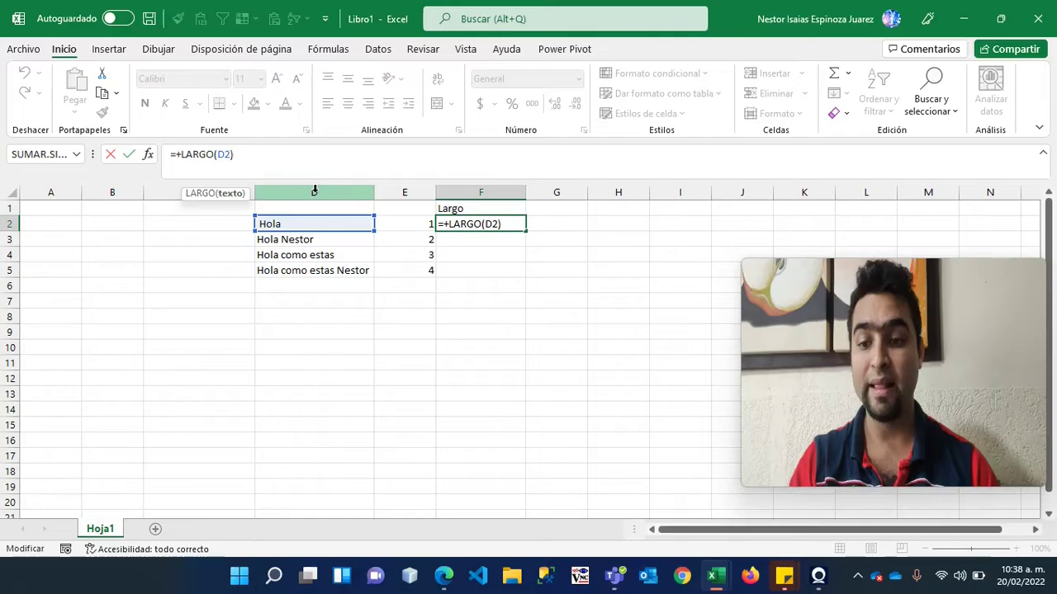
type("espa")
key("Tab")
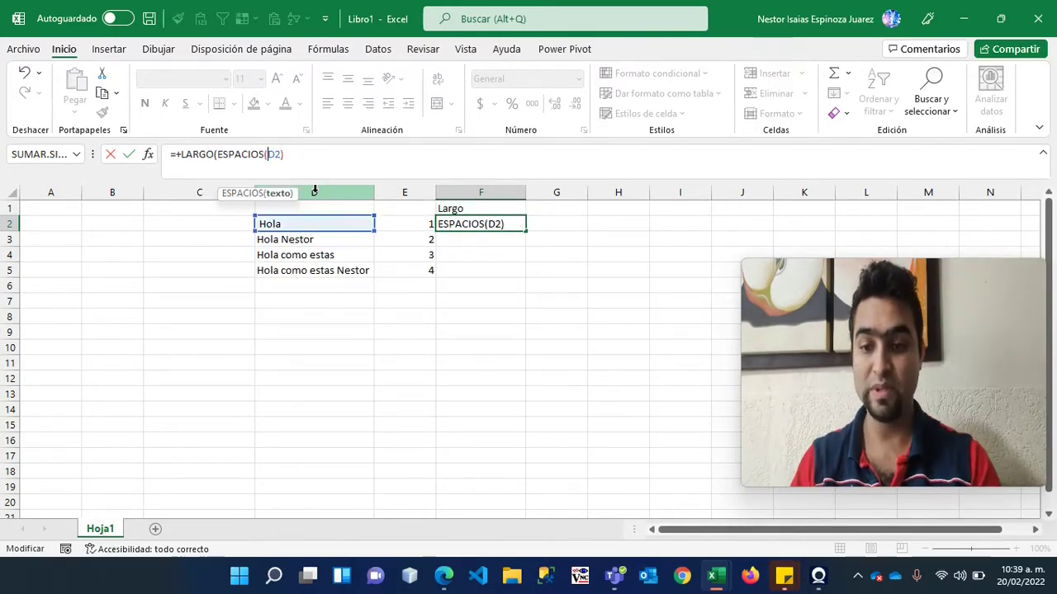
key("Right")
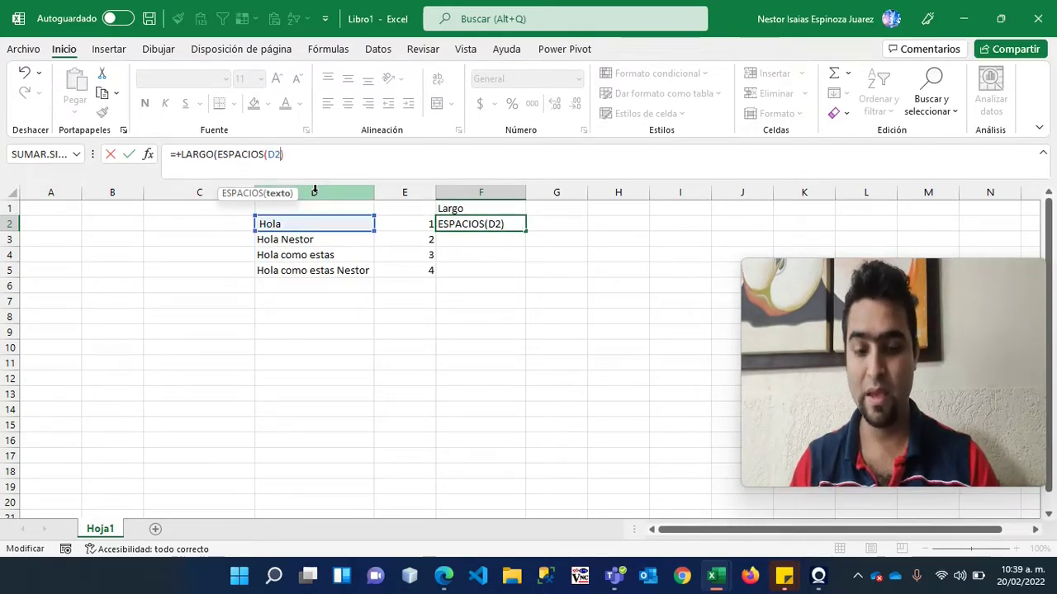
key("Right")
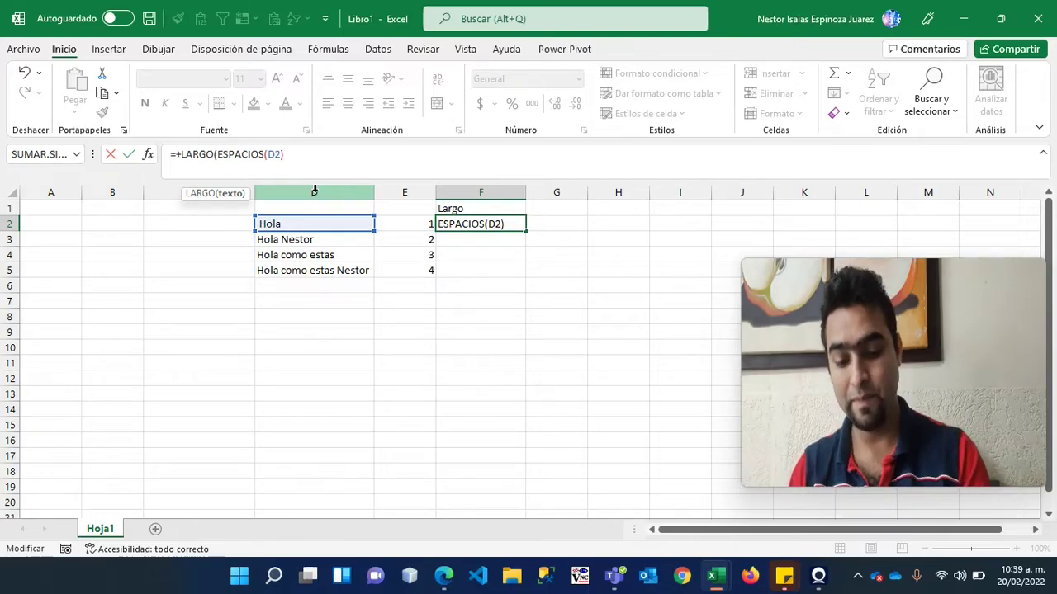
type(")")
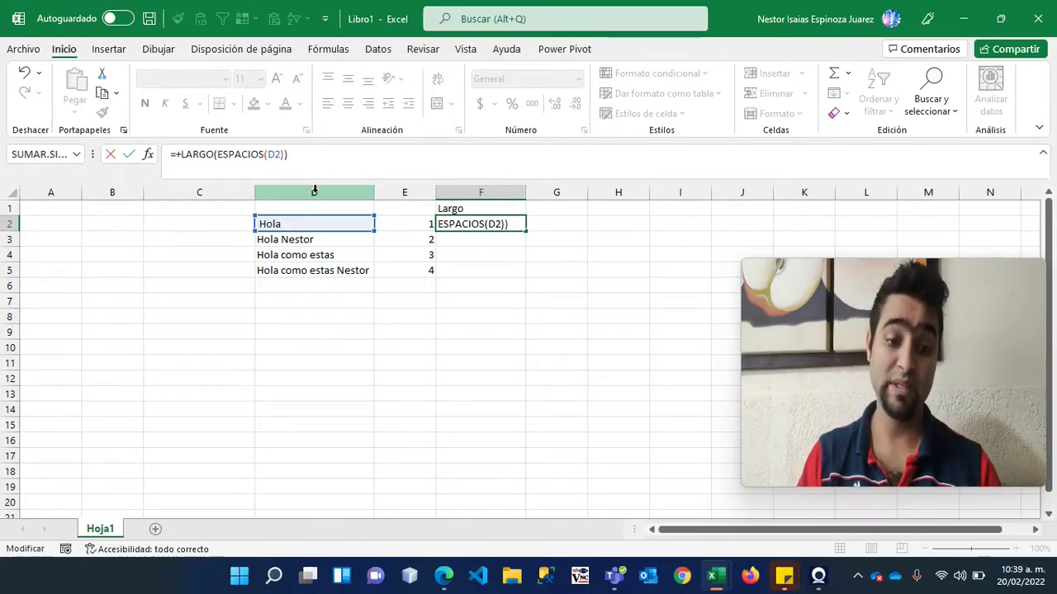
key("Return")
key("Up")
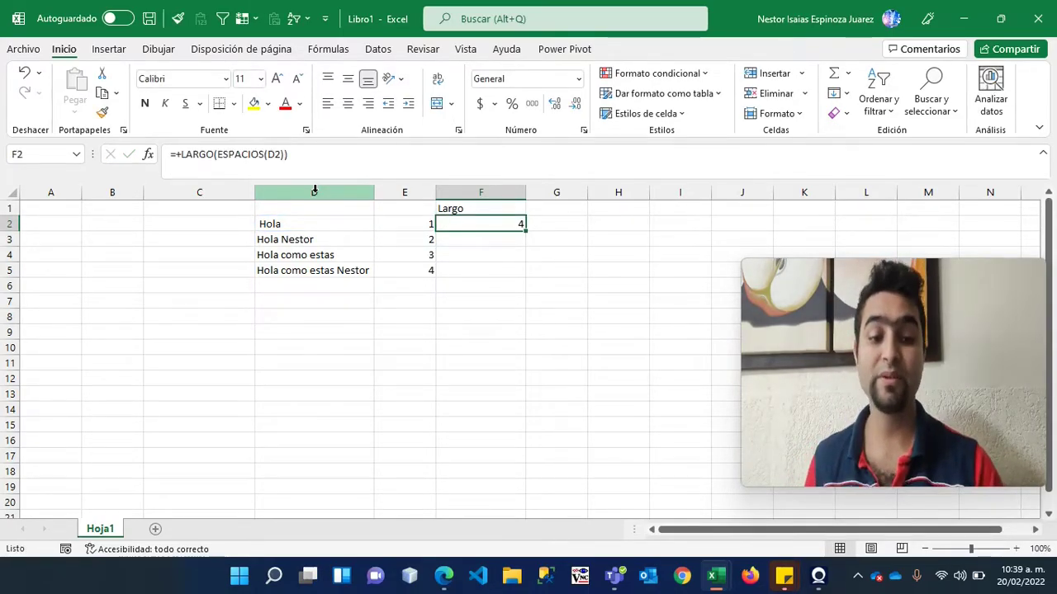
- Fill the F2 formula down through F5 for the remaining texts and reselect F2
double_click(526, 233)
left_click(551, 213)
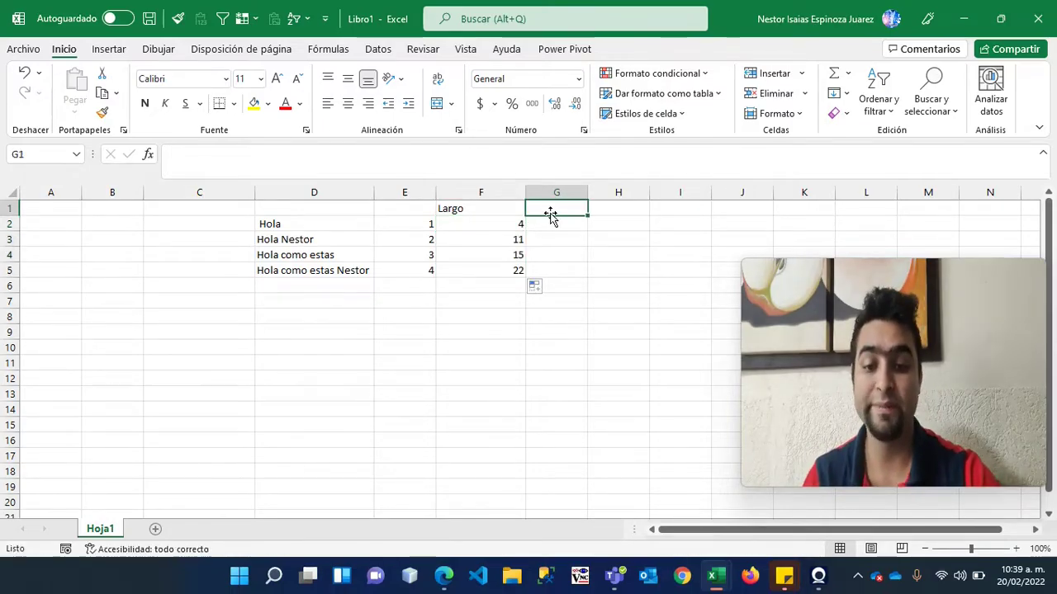
key("Down")
key("Left")
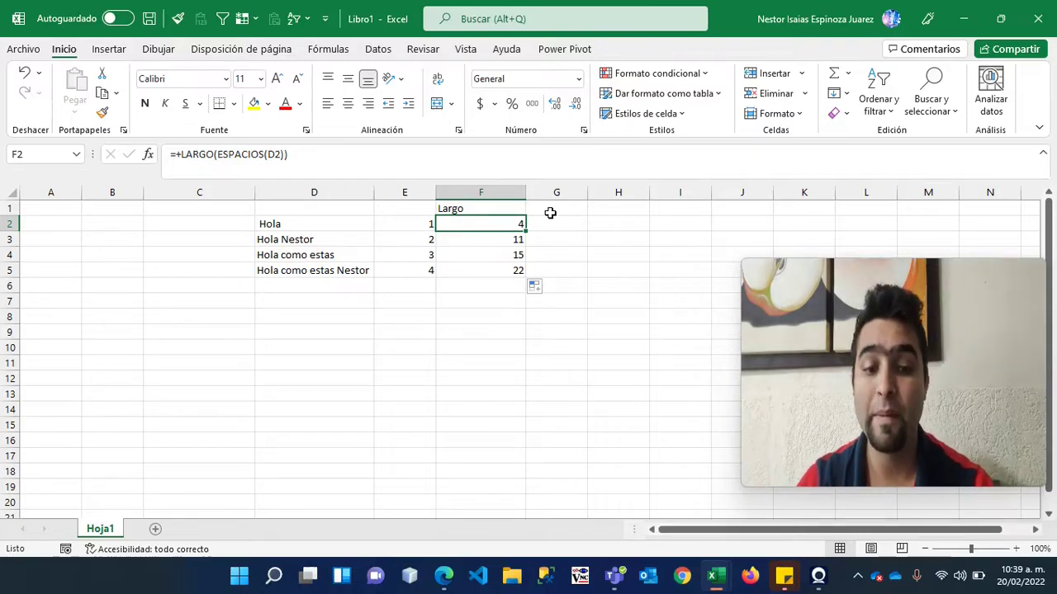
- Enter the formula +ESPACIOS(D2) in cell G2 to strip the extra spaces from the text in D2
key("Left")
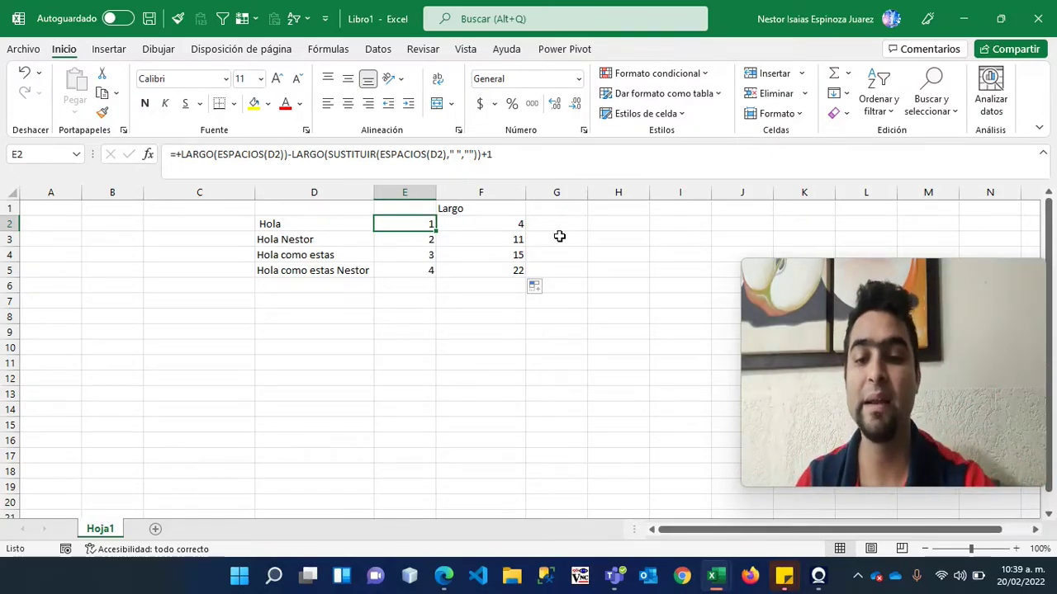
left_click(562, 225)
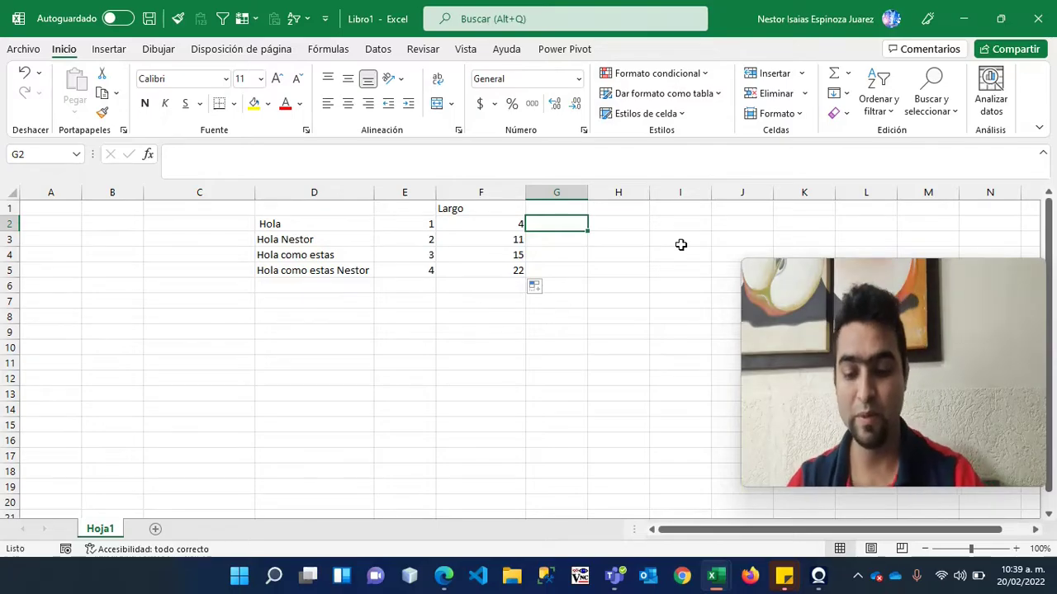
type("+espa")
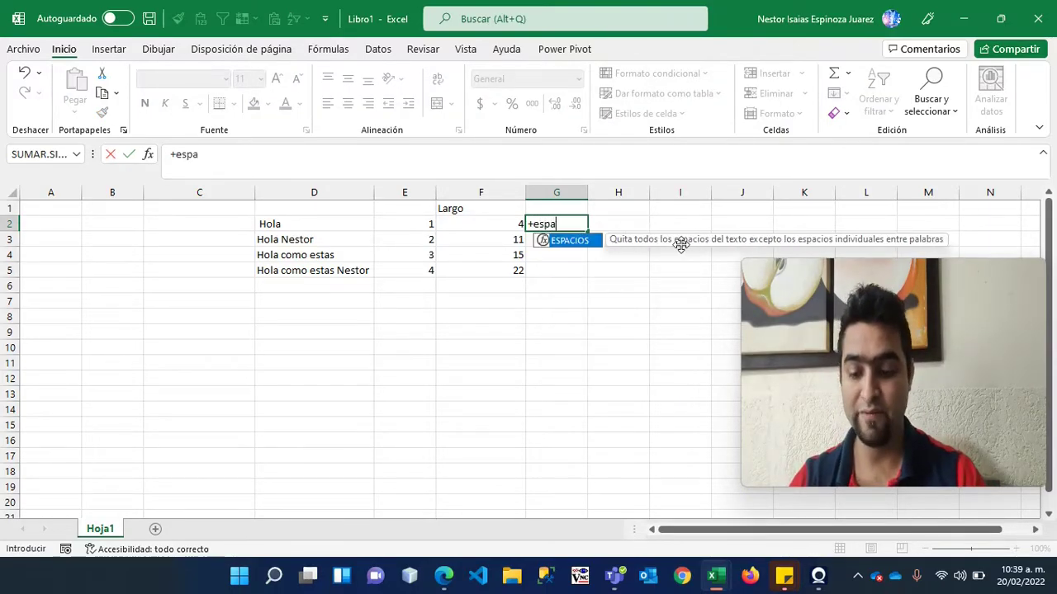
key("Tab")
left_click(325, 229)
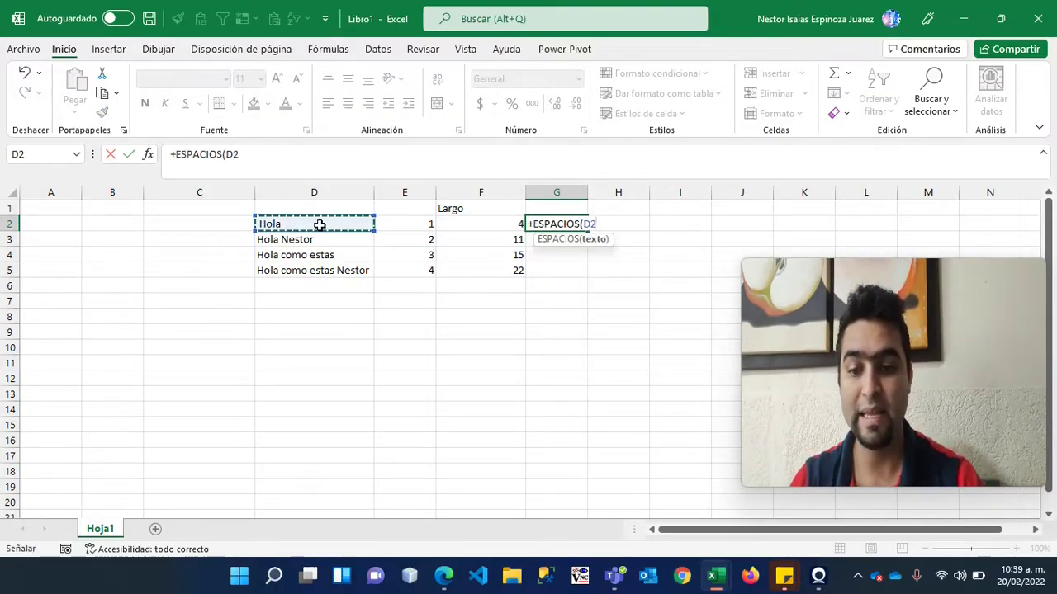
type(")")
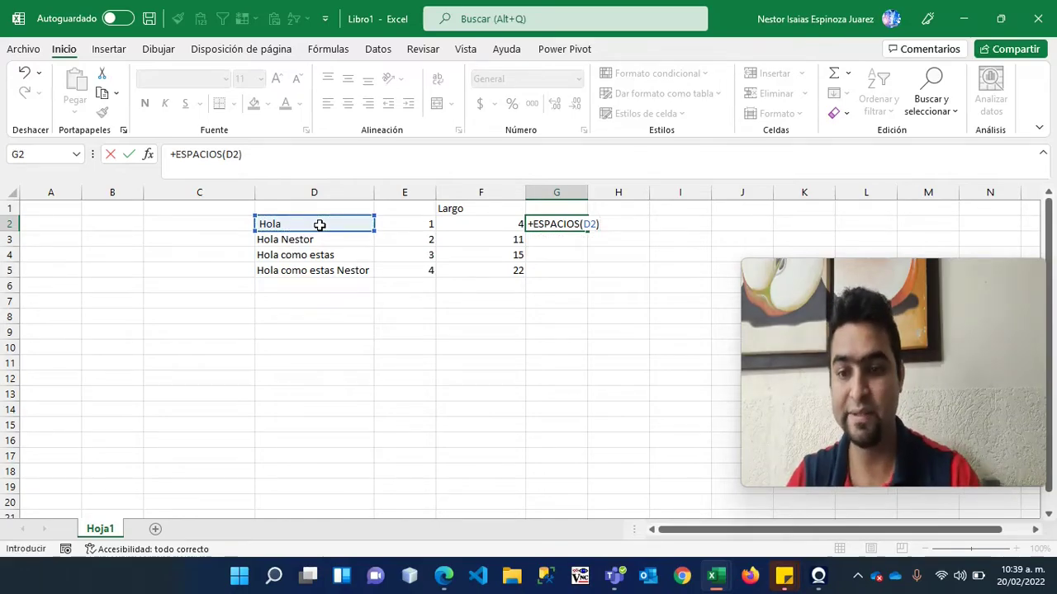
key("Return")
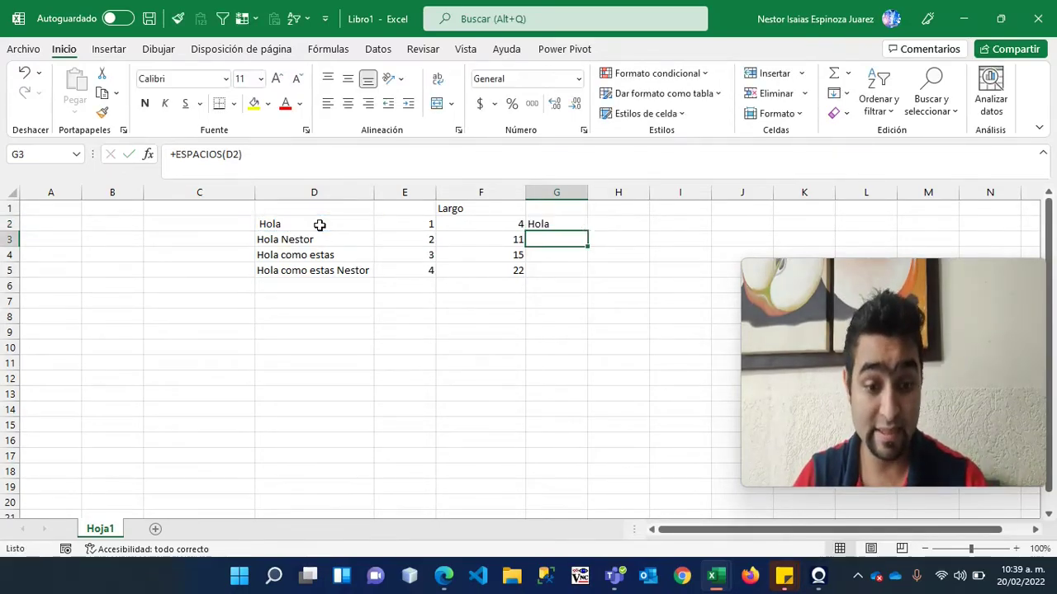
- Enter the heading "Largo sin espacios" in cell G1
key("Up")
key("Up")
type("La")
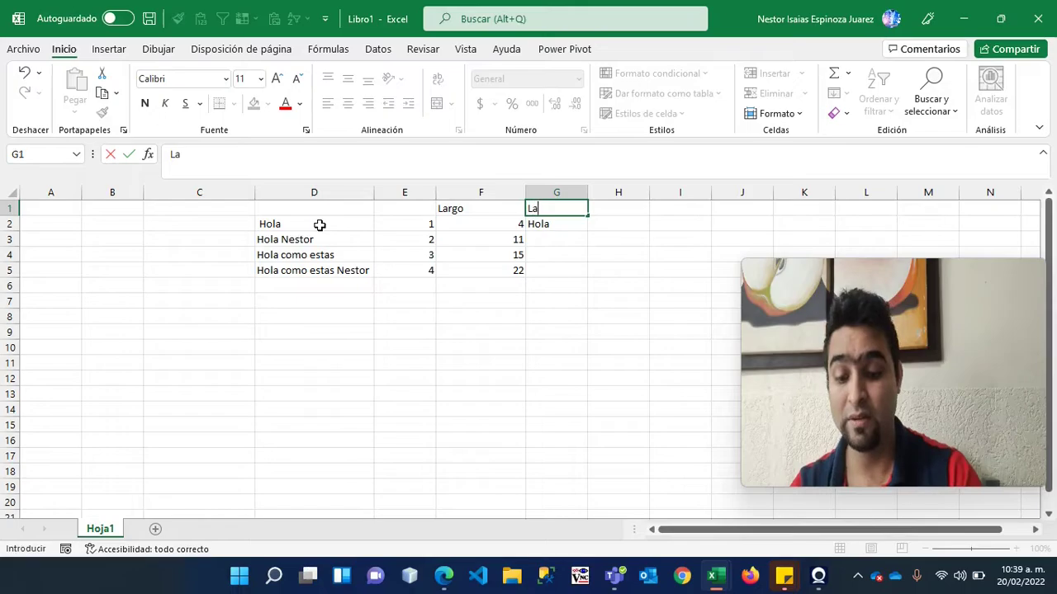
type("rgo sin espacios")
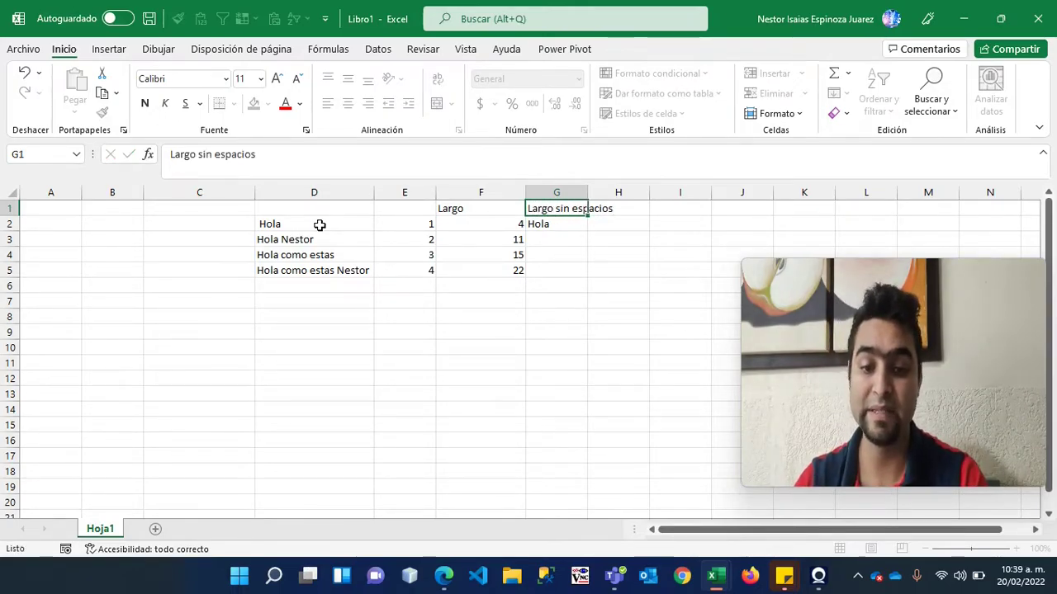
key("Return")
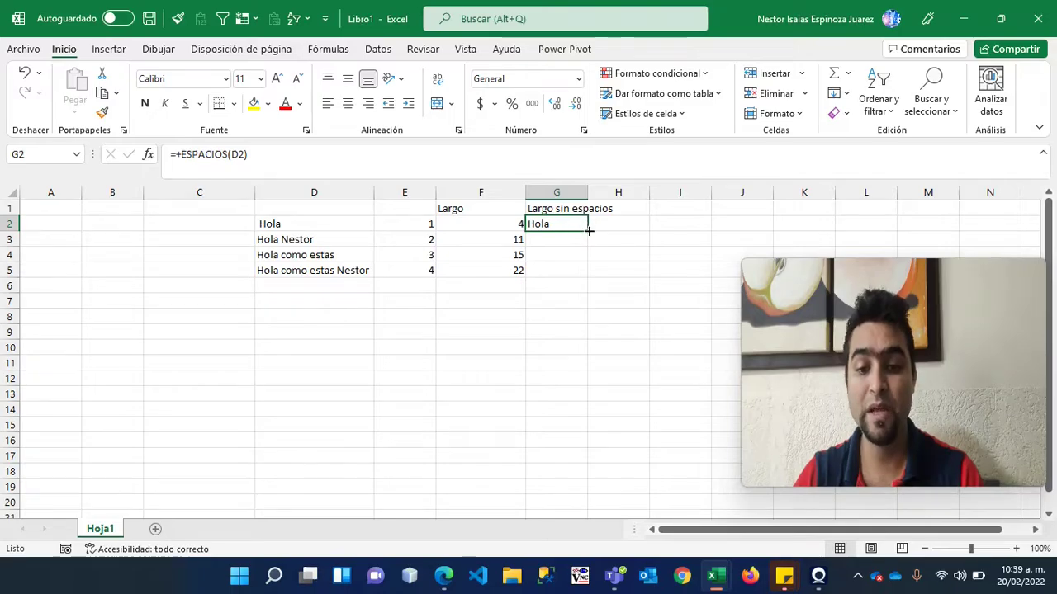
- Fill the ESPACIOS formula from G2 down through G5, leaving the G2 formula as it is
left_click_drag(588, 232, 588, 277)
left_click(492, 160)
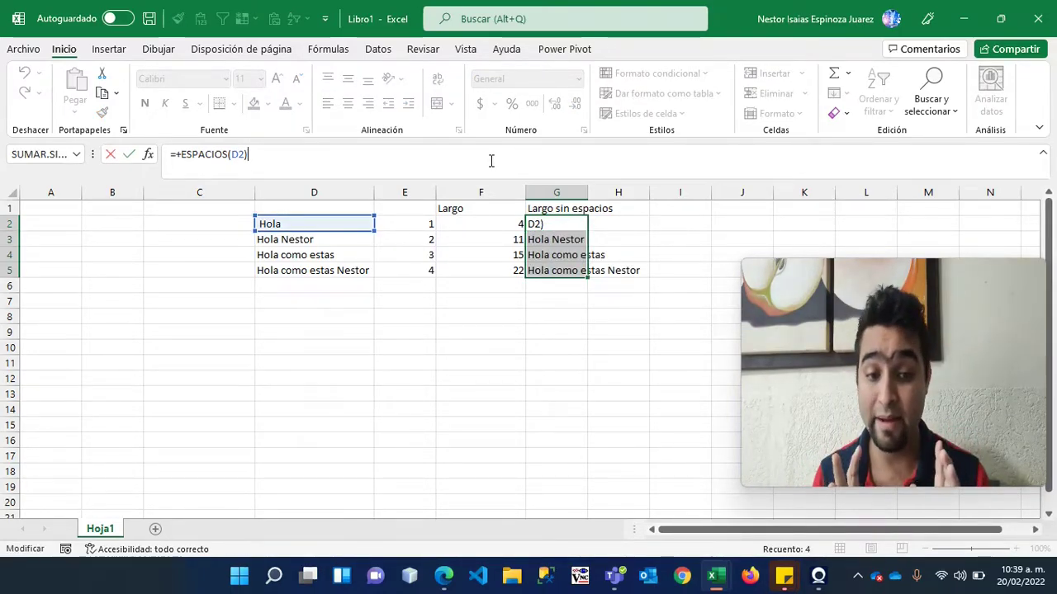
key("Return")
left_click(662, 237)
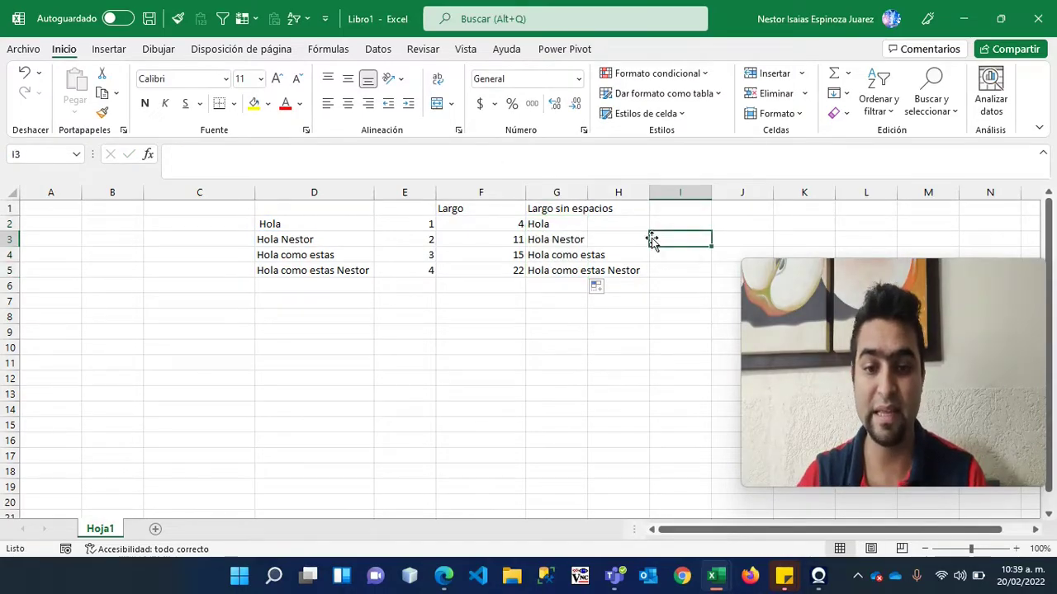
- Wrap the G2 formula in SUSTITUIR to replace spaces with empty text, making it =+SUSTITUIR(ESPACIOS(D2)," ","")
left_click(537, 223)
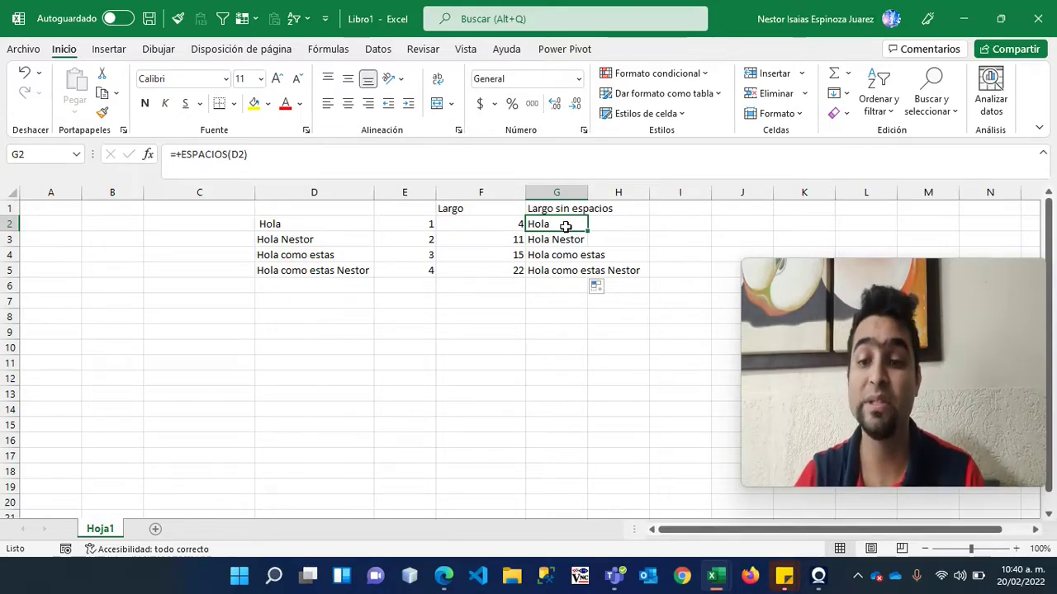
left_click(355, 157)
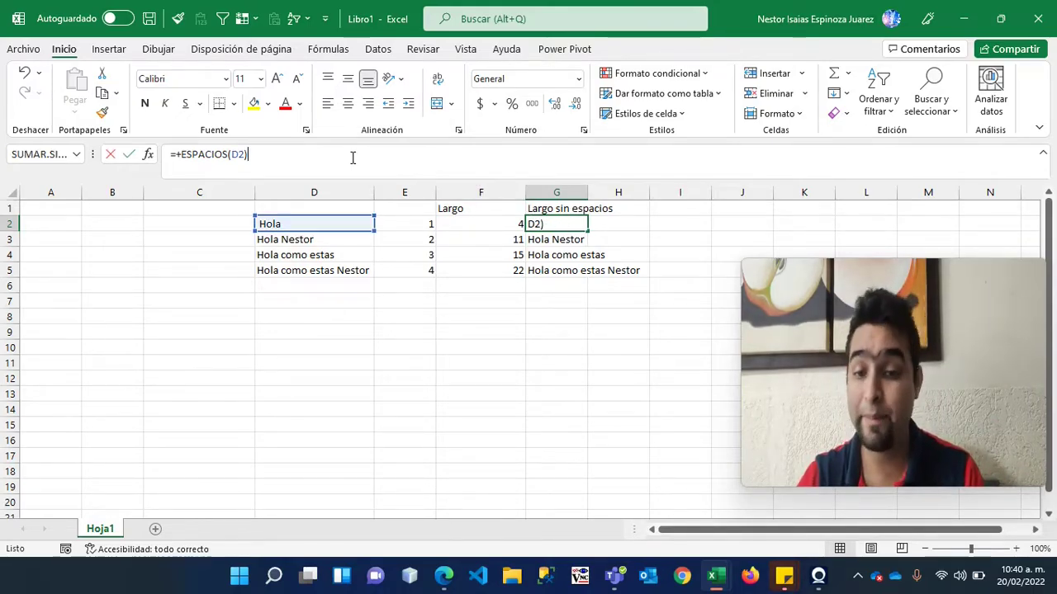
left_click(184, 155)
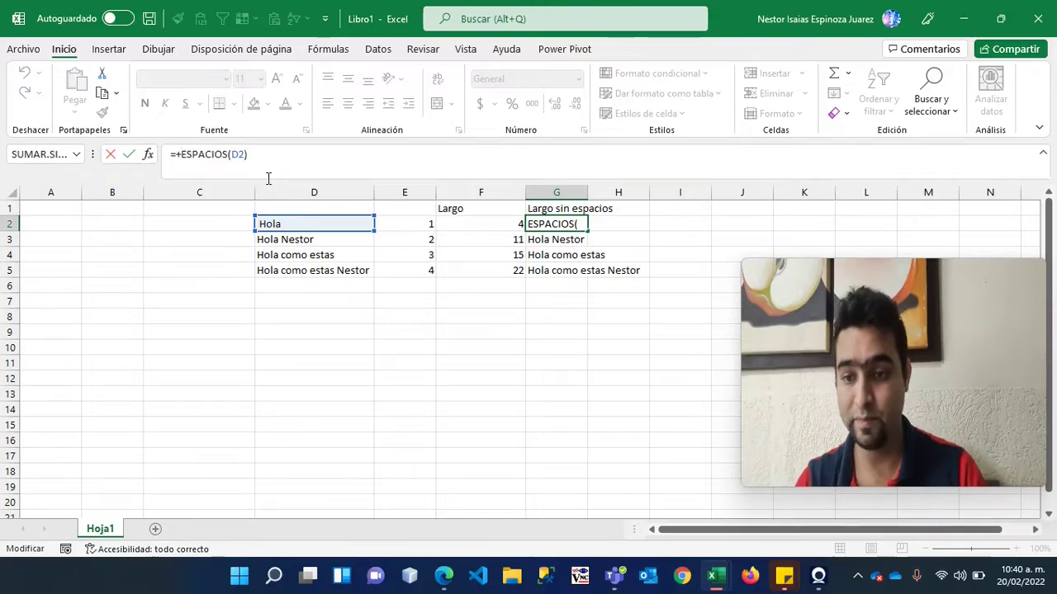
type("SUSTITUIR(")
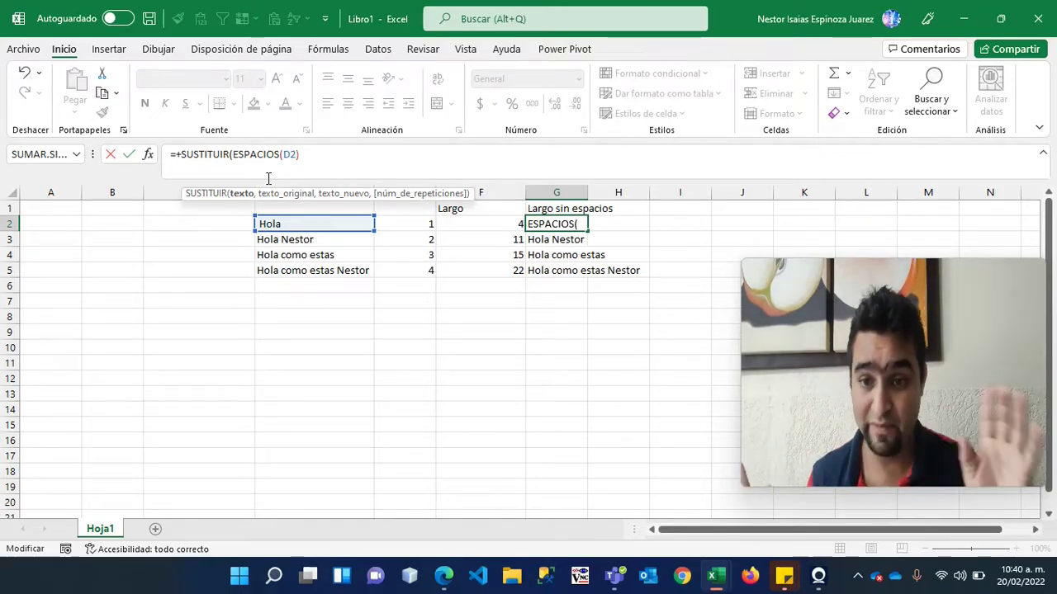
left_click(344, 163)
type(",")
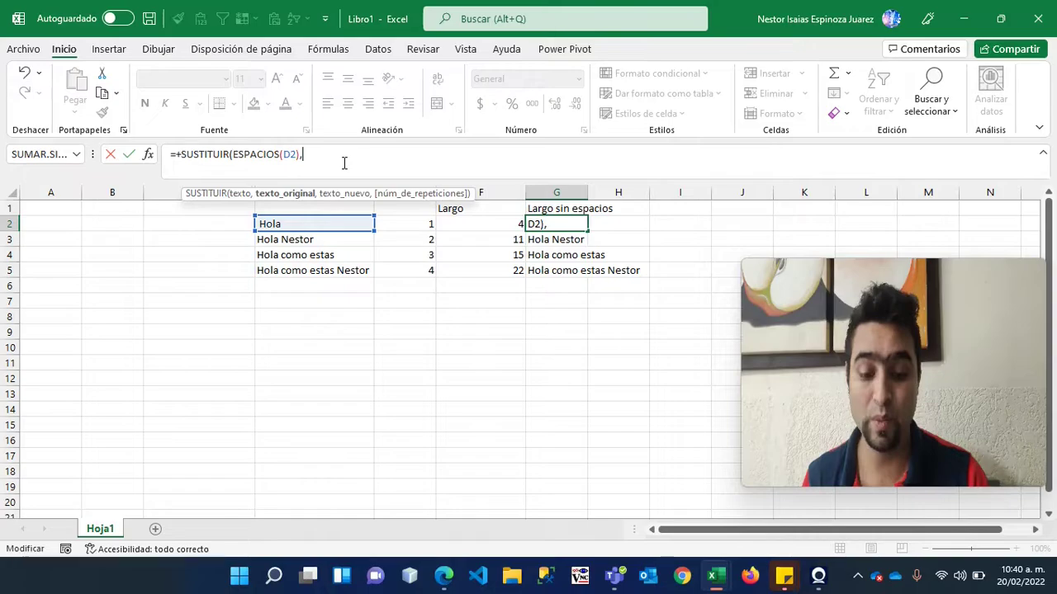
type("\" \"")
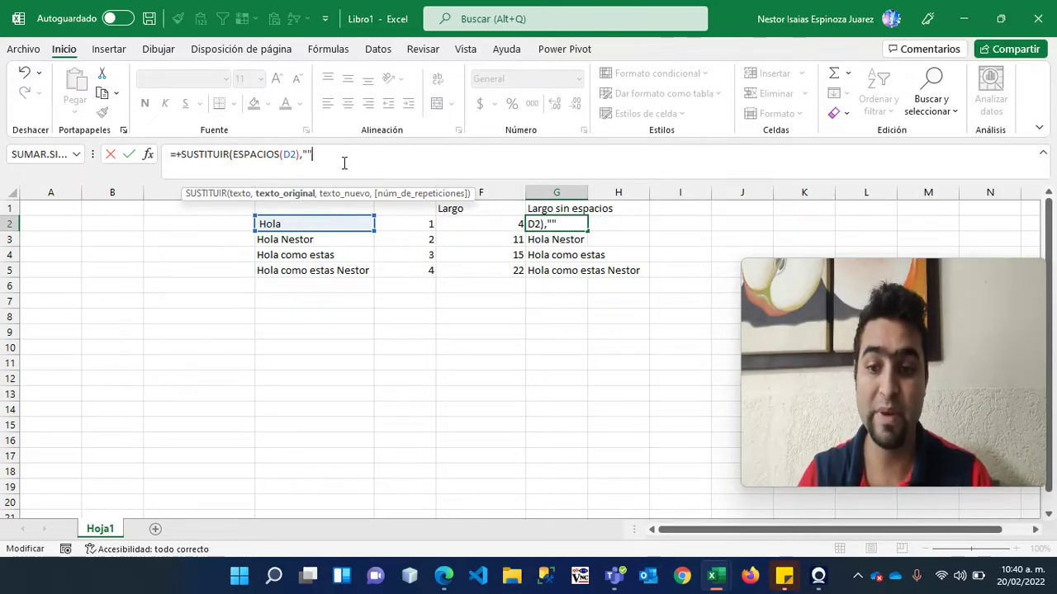
type(",")
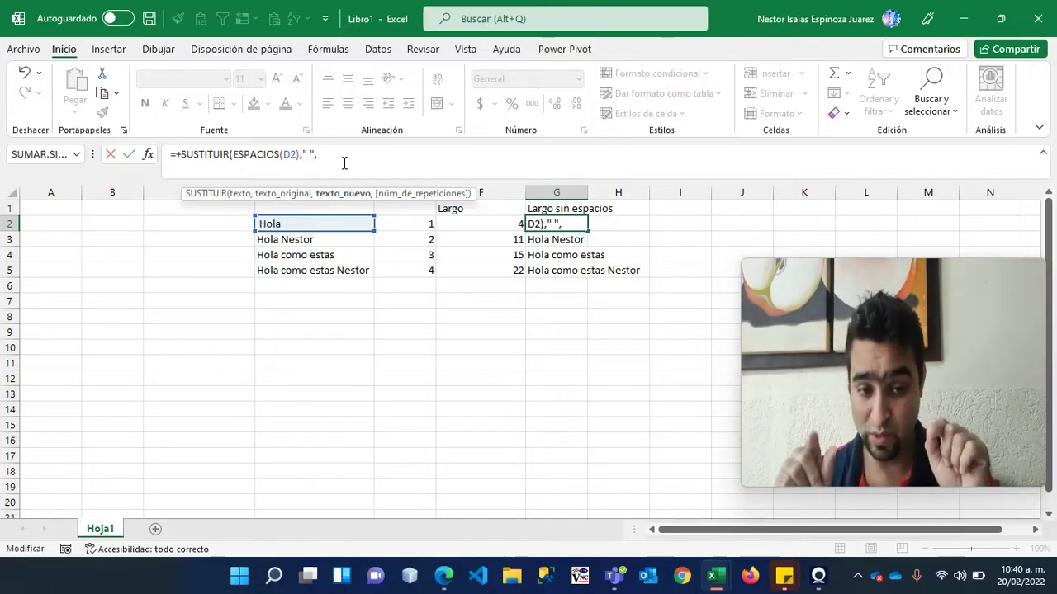
type("\"\")")
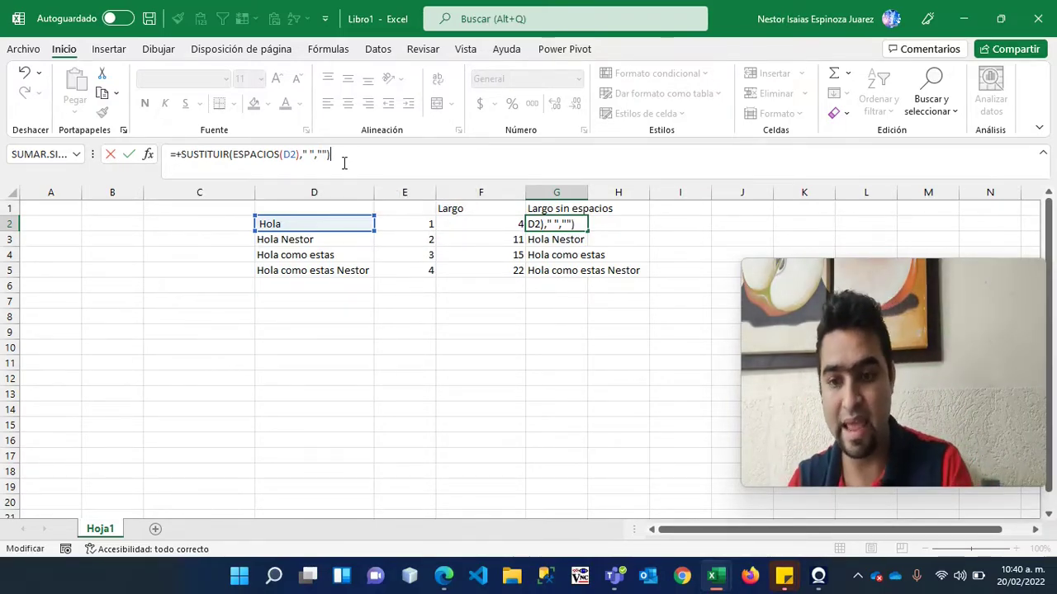
key("Return")
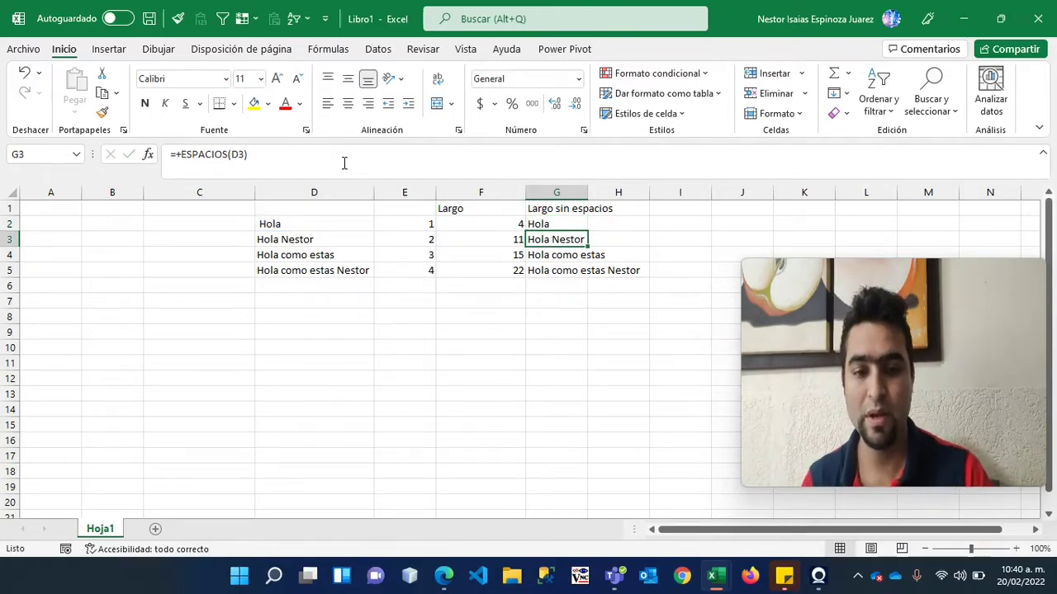
- Fill the SUSTITUIR formula from G2 down through G5 for the remaining texts
right_click(567, 225)
key("Escape")
left_click(507, 237)
left_click(568, 224)
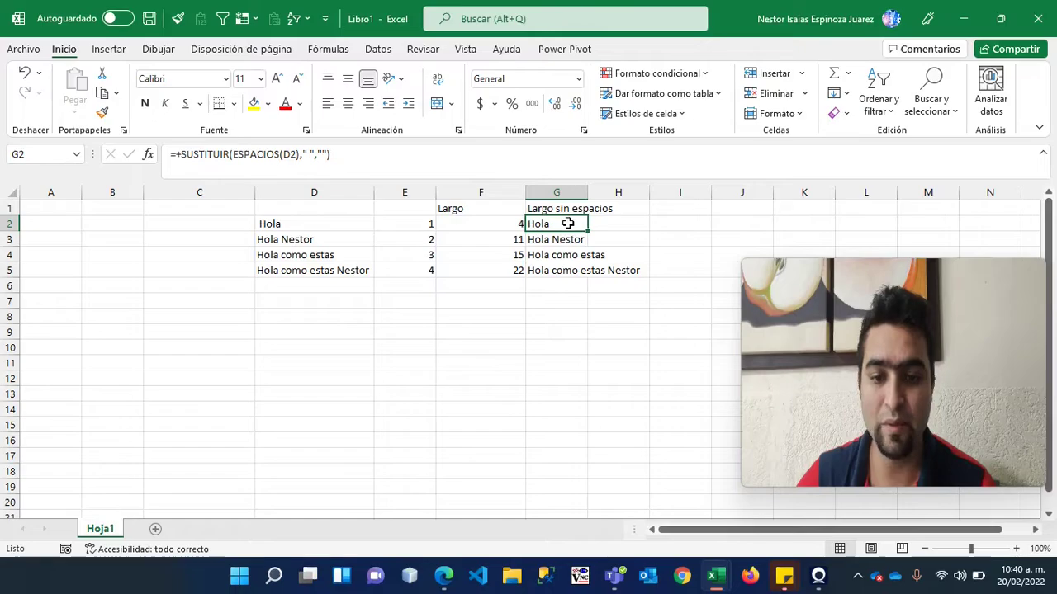
double_click(593, 234)
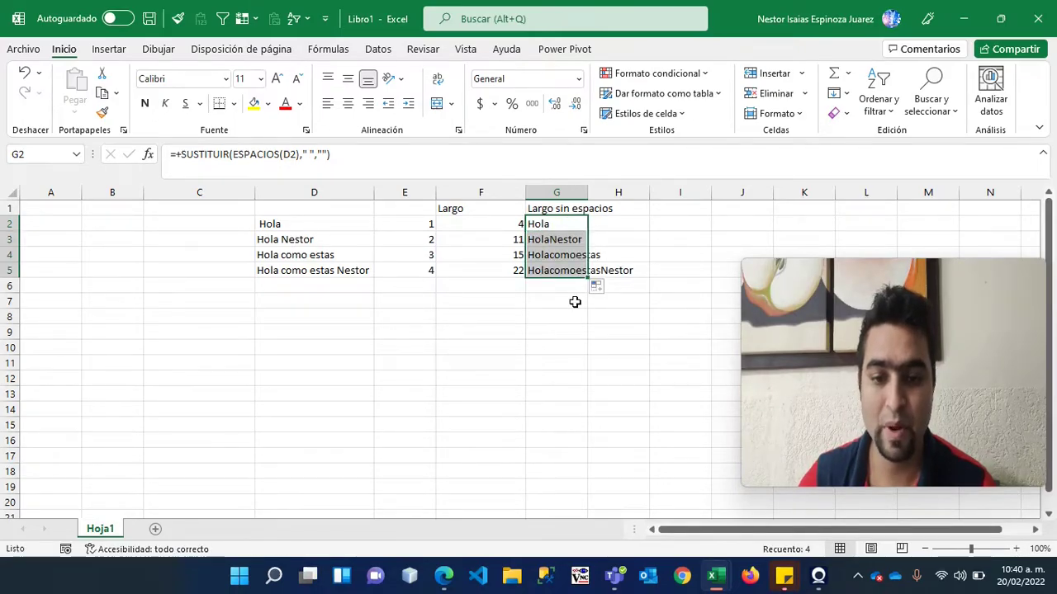
- Check the formulas filled into column G and autofit the column's width to its contents
left_click(562, 271)
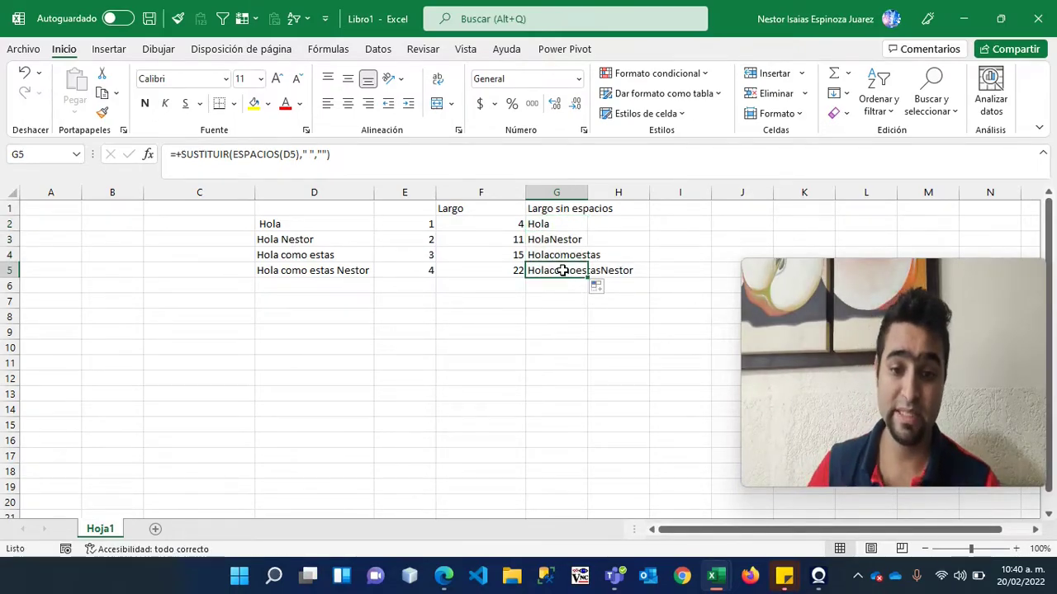
key("Up")
key("Up")
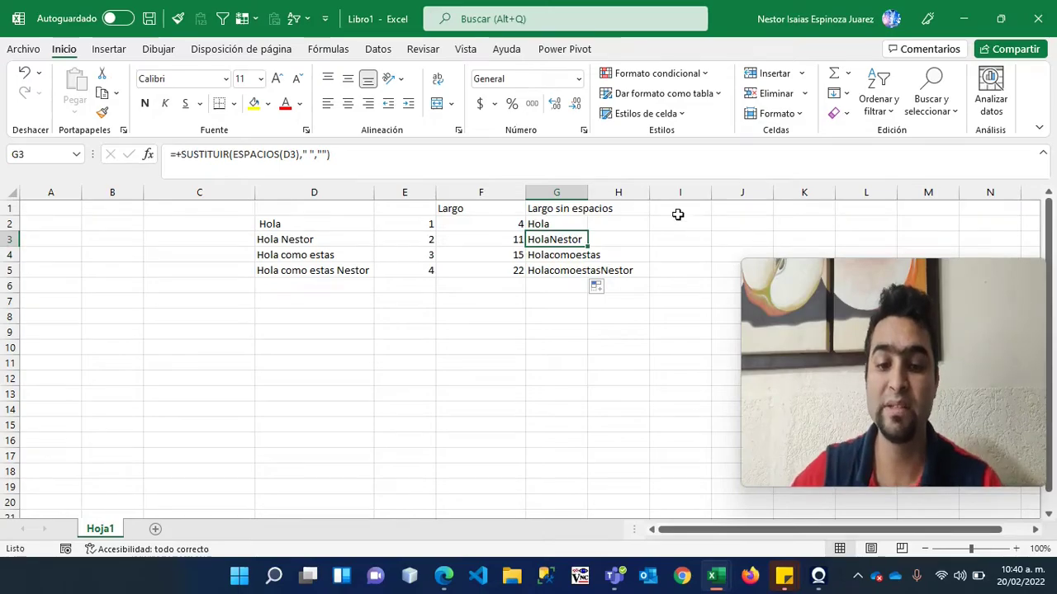
double_click(588, 189)
left_click(615, 371)
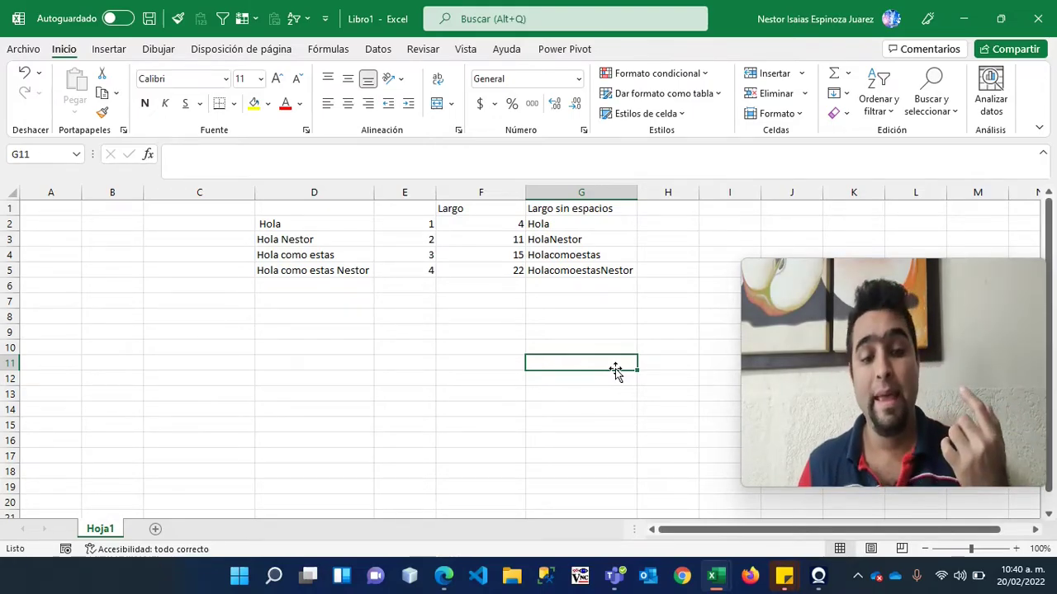
- Wrap the G2 formula in LARGO to count the characters without spaces, making it =+LARGO(SUSTITUIR(ESPACIOS(D2)," ",""))
left_click(586, 227)
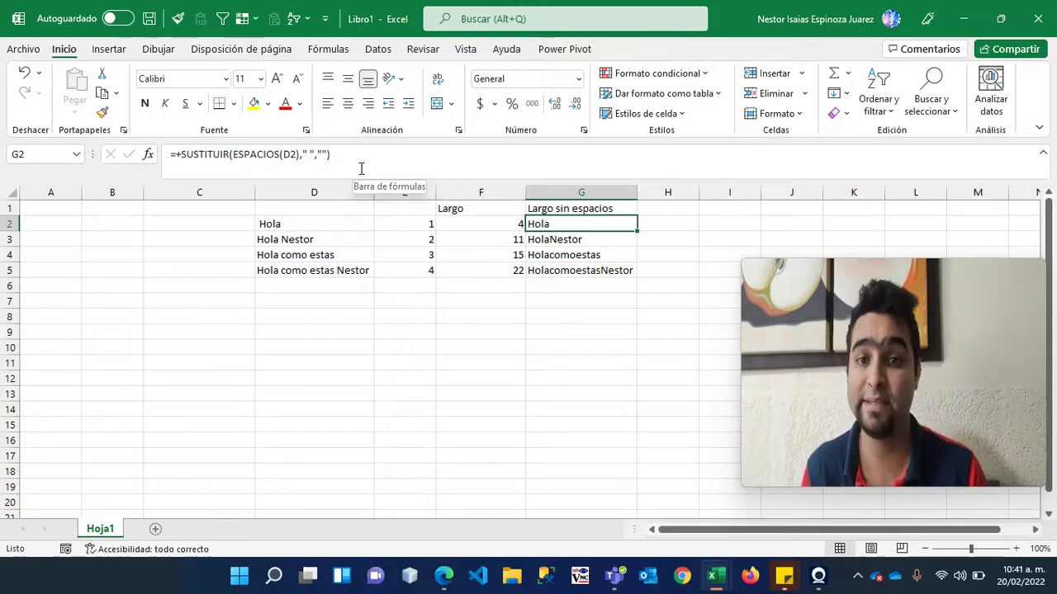
left_click(185, 156)
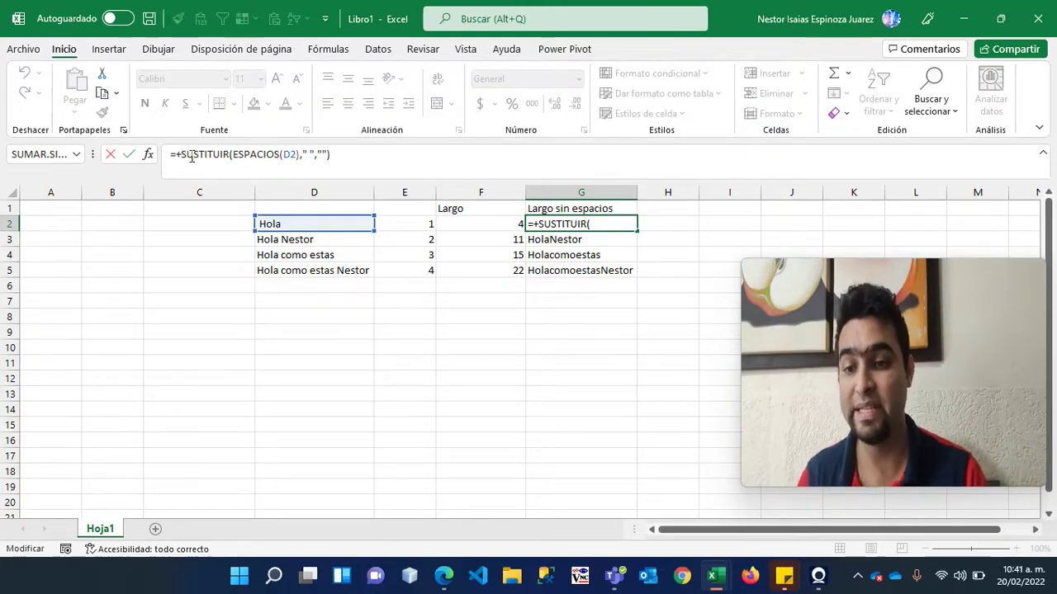
type("lar")
key("Tab")
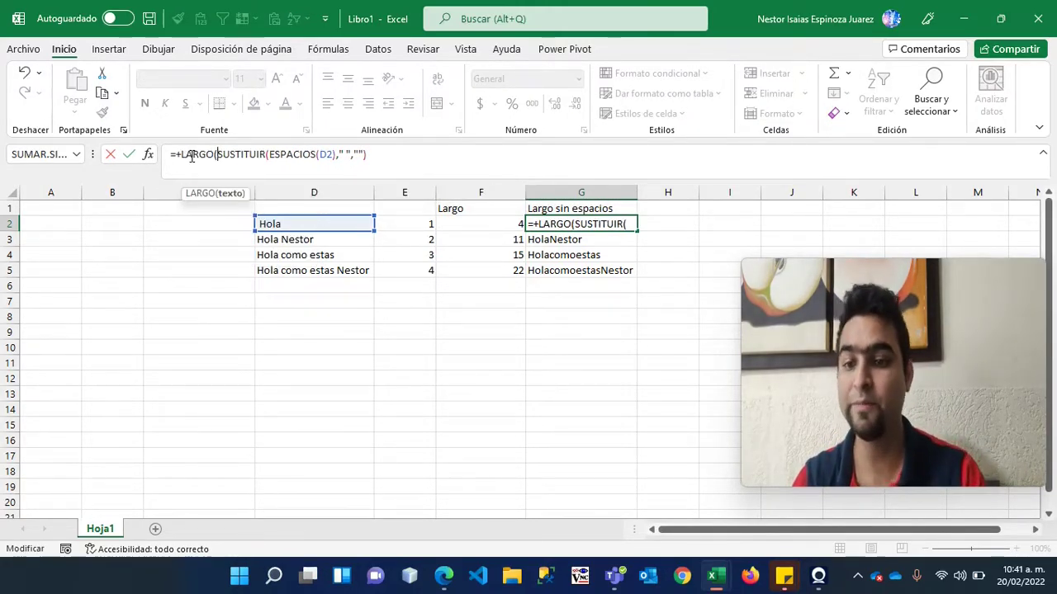
left_click(416, 157)
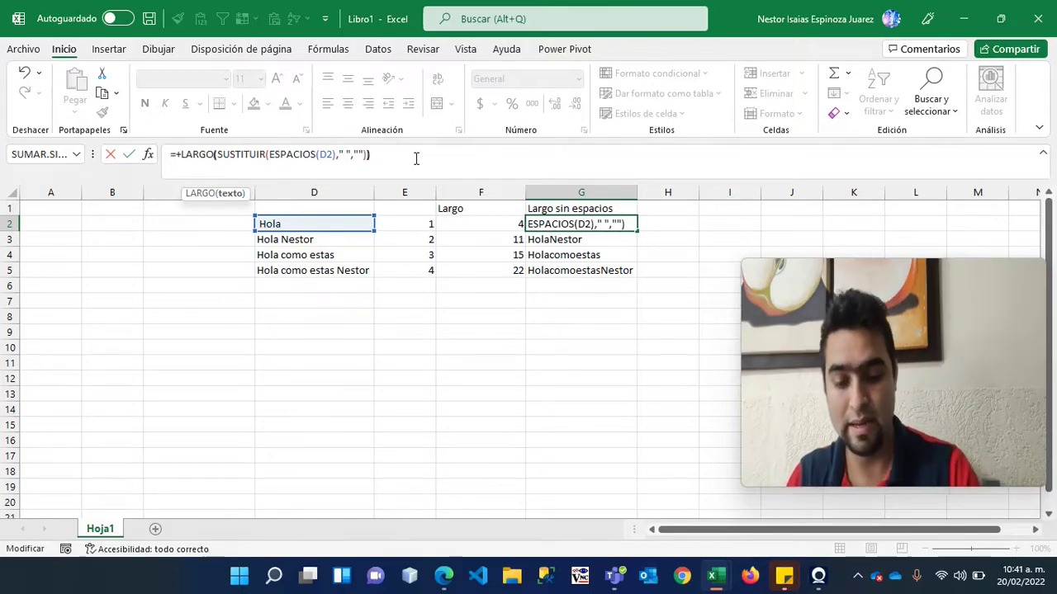
key("Return")
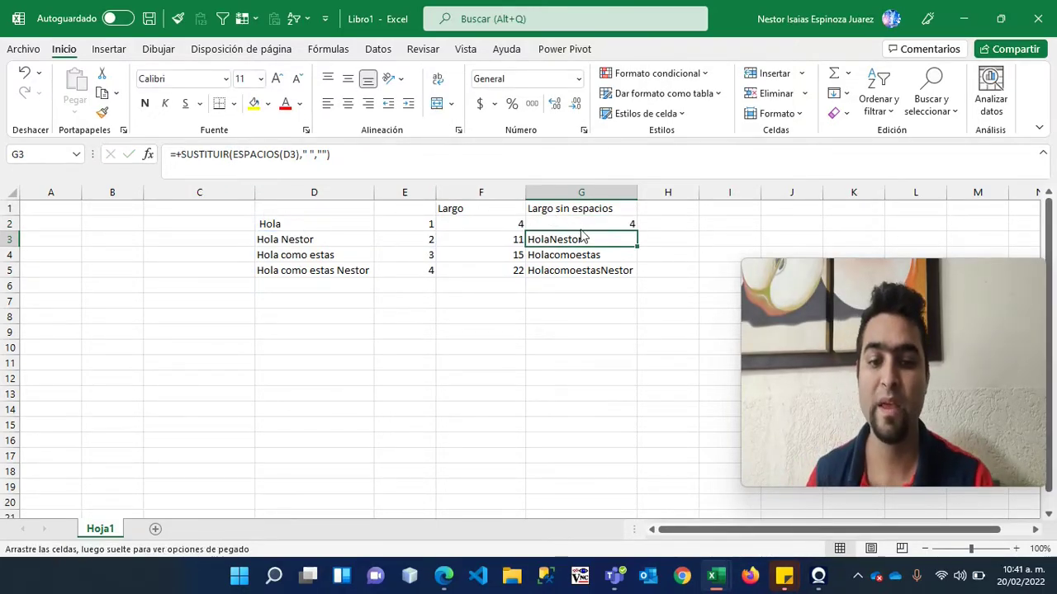
- Fill the LARGO formula from G2 down through G5
left_click(610, 225)
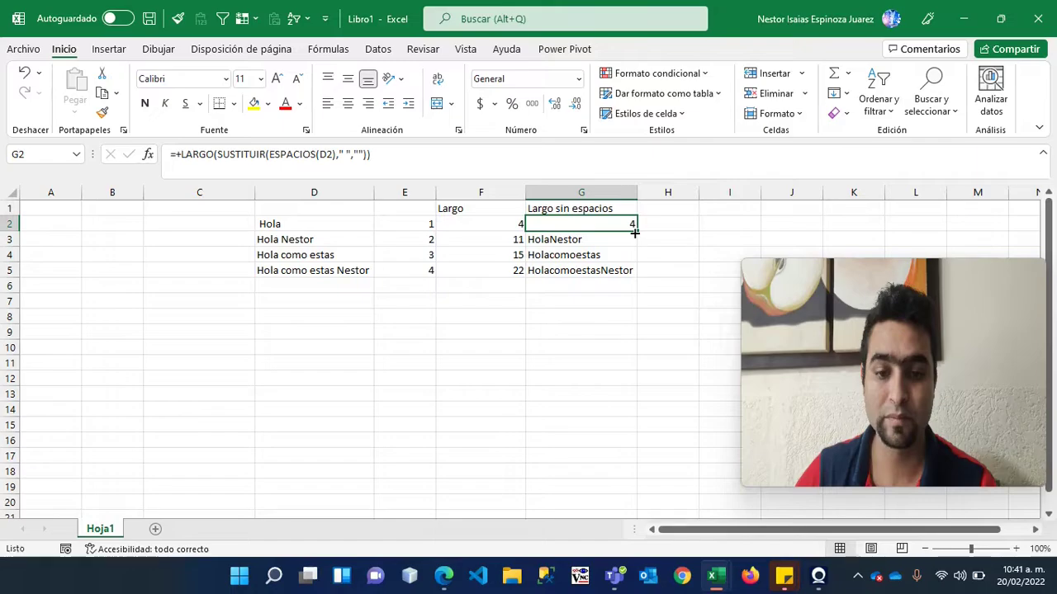
double_click(640, 225)
left_click(600, 228)
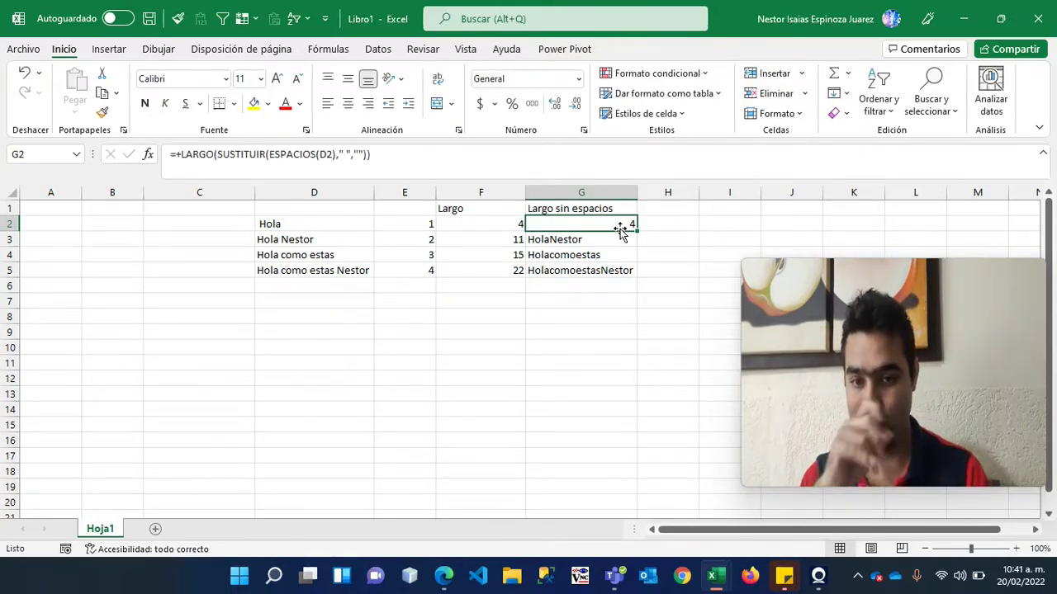
double_click(638, 232)
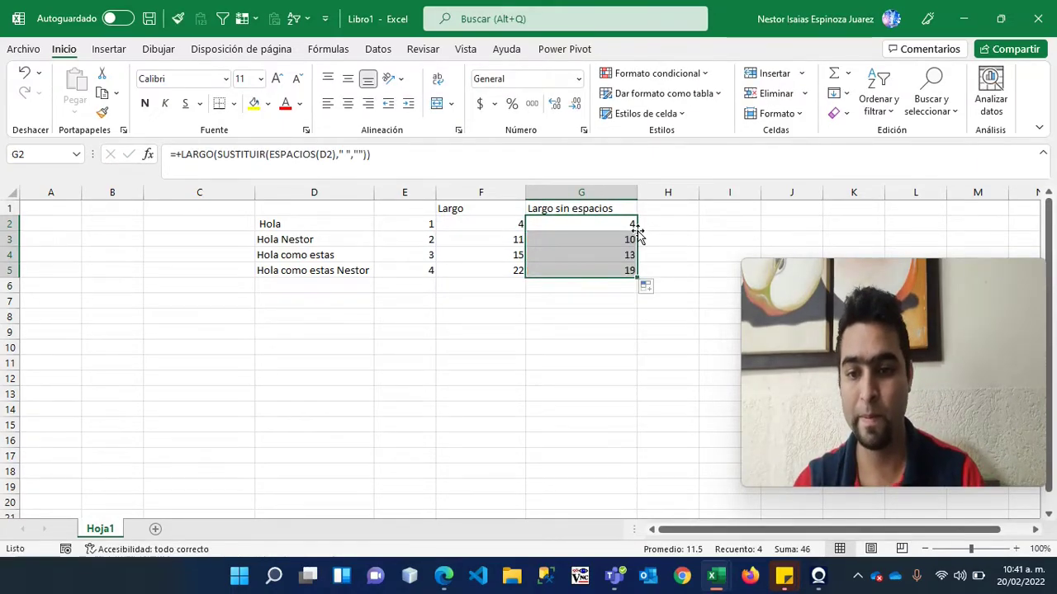
- Compare the complete word-count formula in E2 with the partial formula in G2
left_click(570, 222)
key("Left")
key("Left")
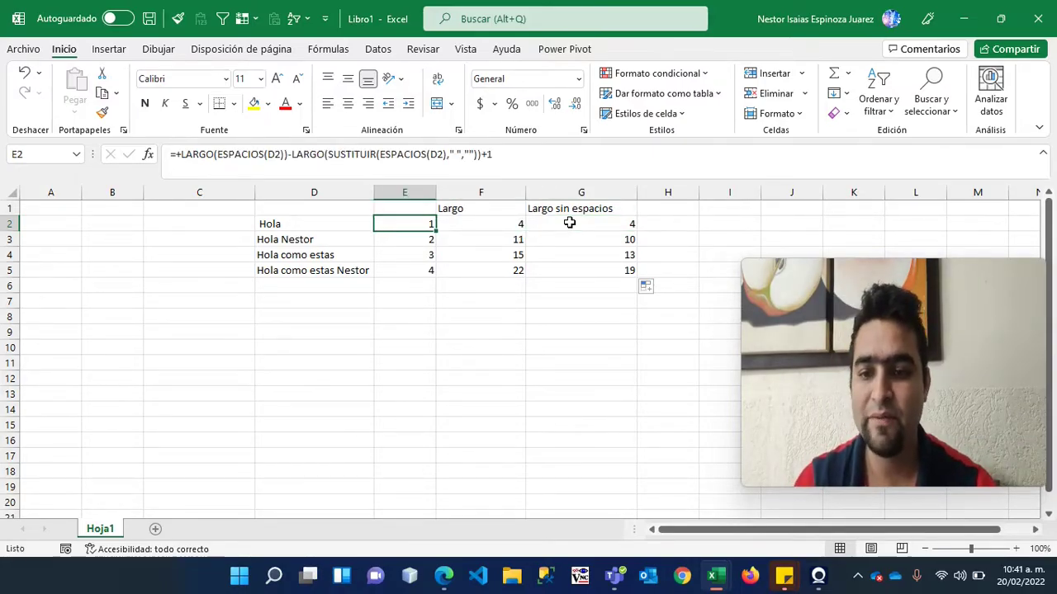
left_click(570, 223)
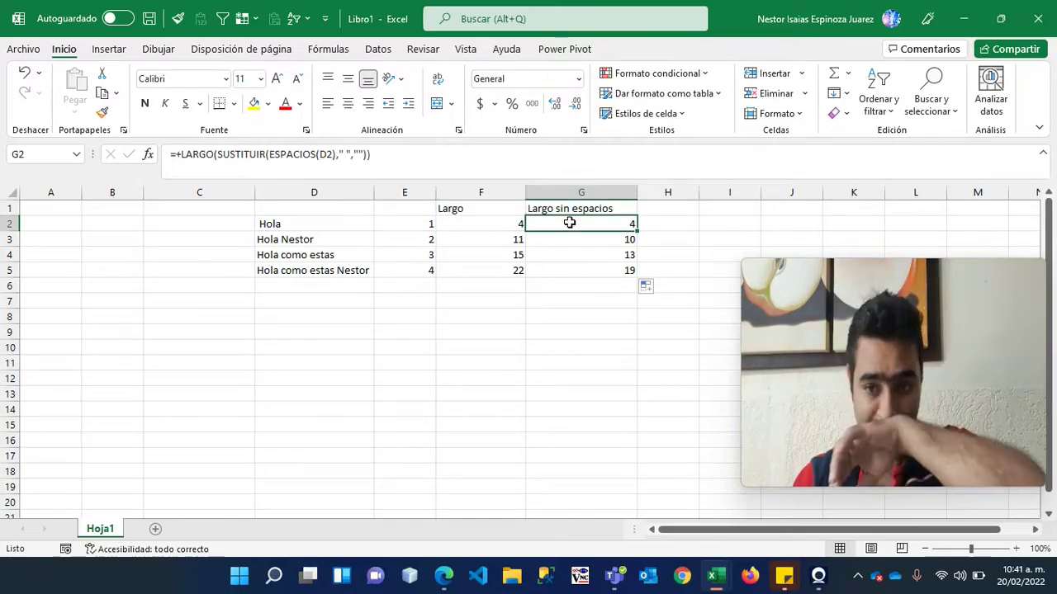
- Append +1 to the G2 formula and fill the updated formula down through G5
left_click(528, 169)
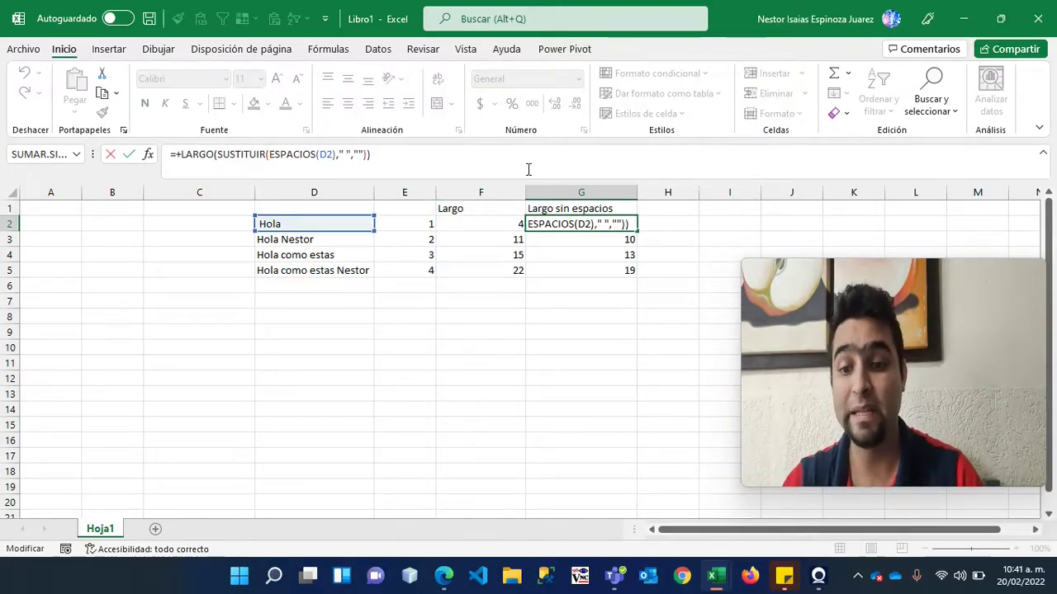
key("Return")
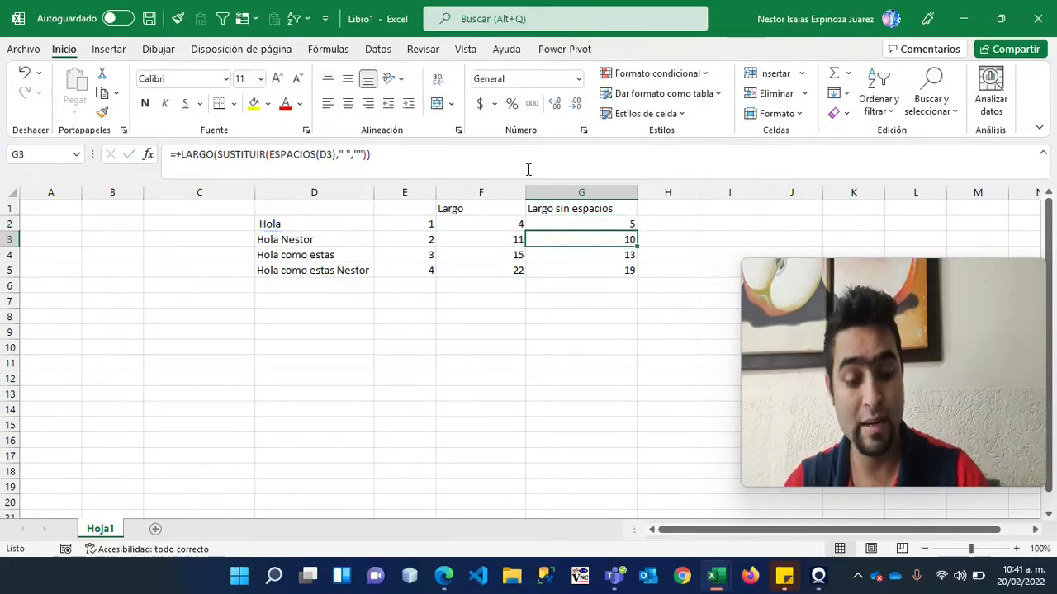
left_click(627, 224)
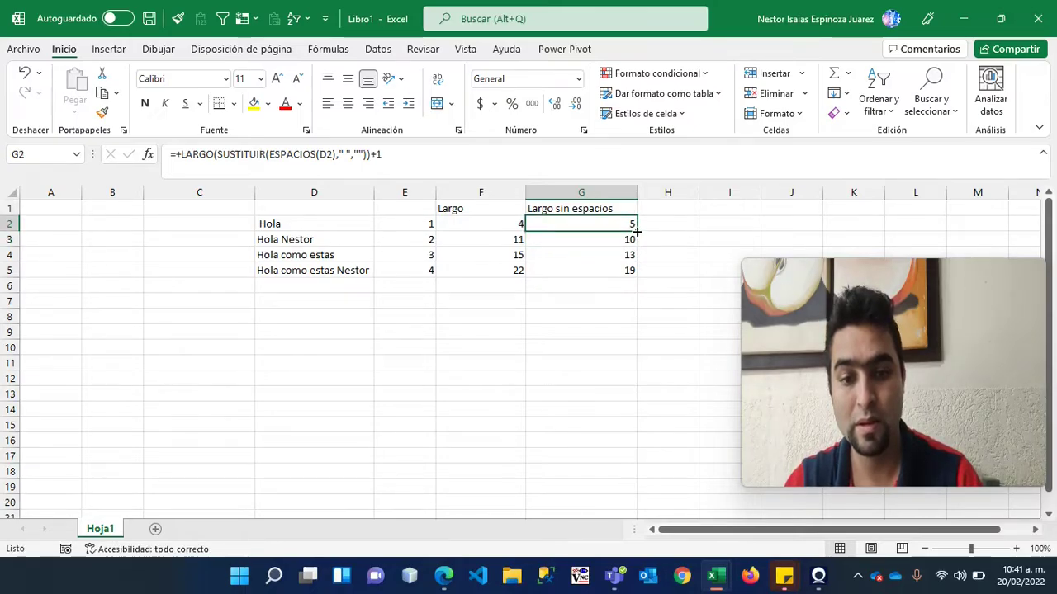
double_click(634, 231)
- Check the updated formulas and their results in column G, row by row
left_click(679, 226)
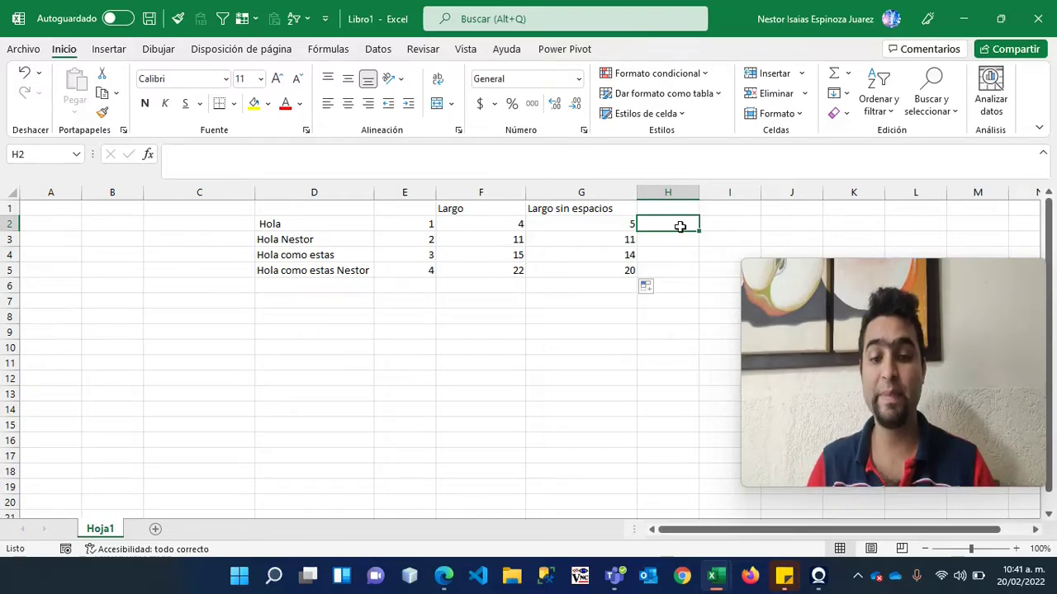
key("Left")
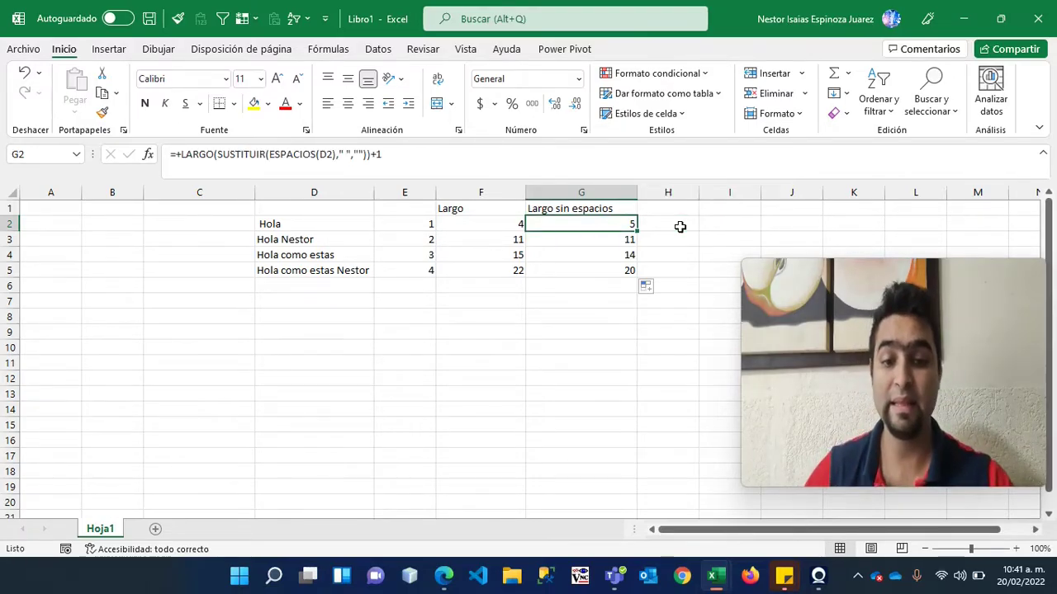
key("Down")
key("Down")
key("Down")
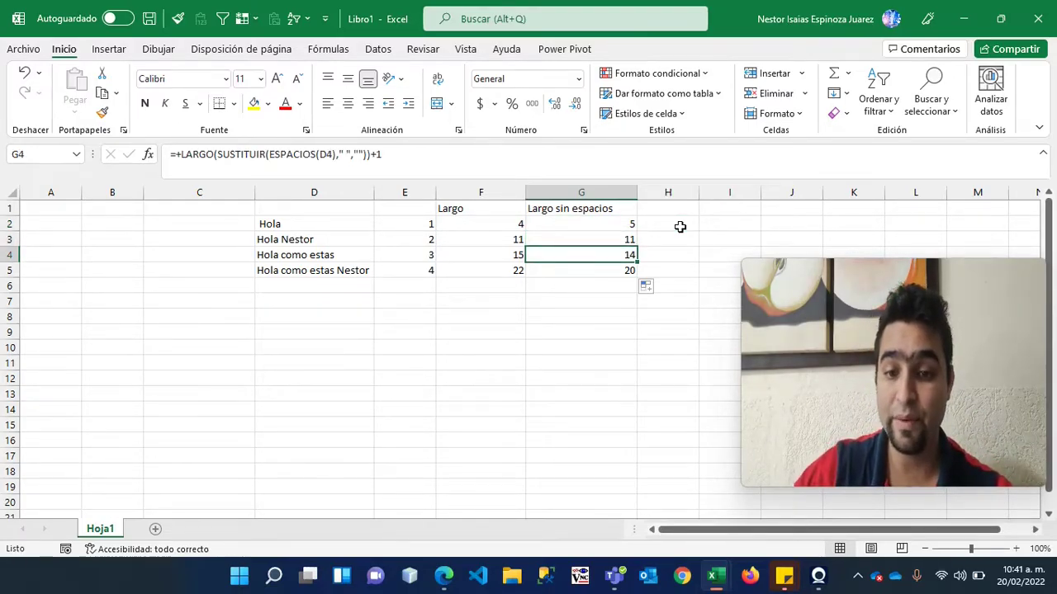
key("Up")
key("Up")
key("Up")
left_click(679, 226)
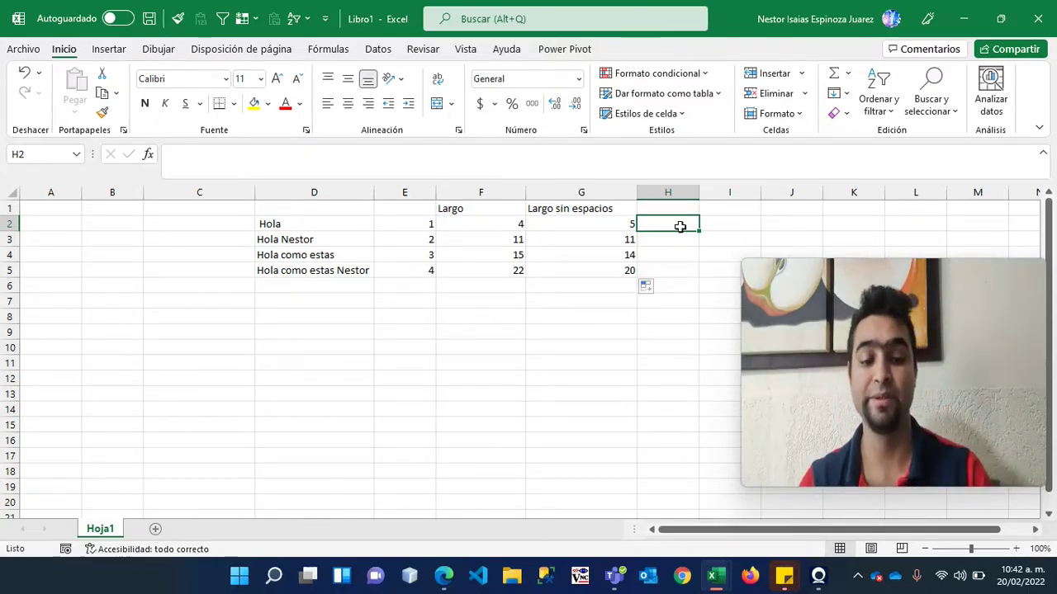
type("=")
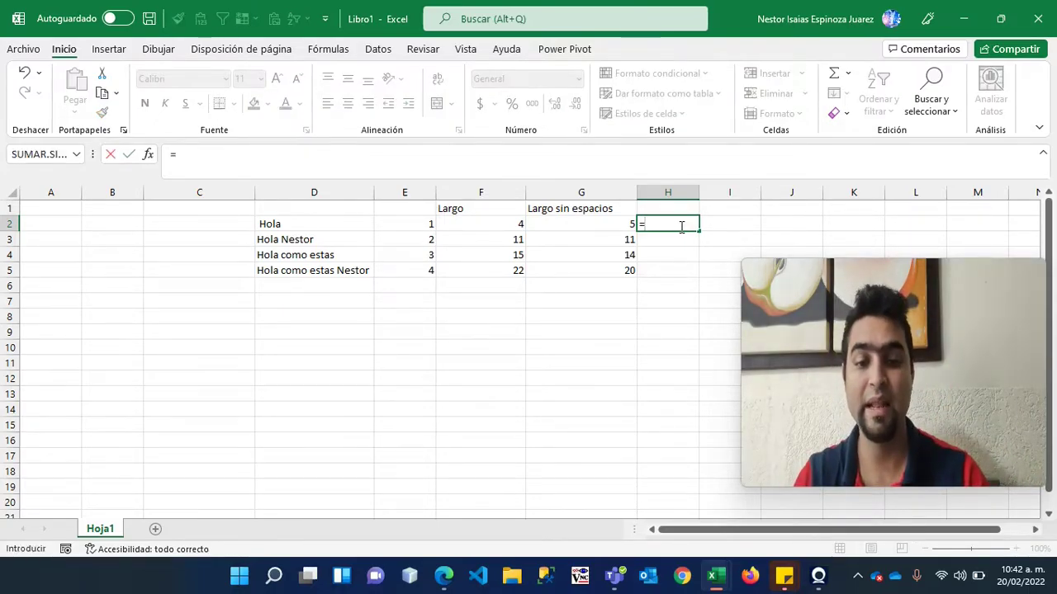
left_click(500, 222)
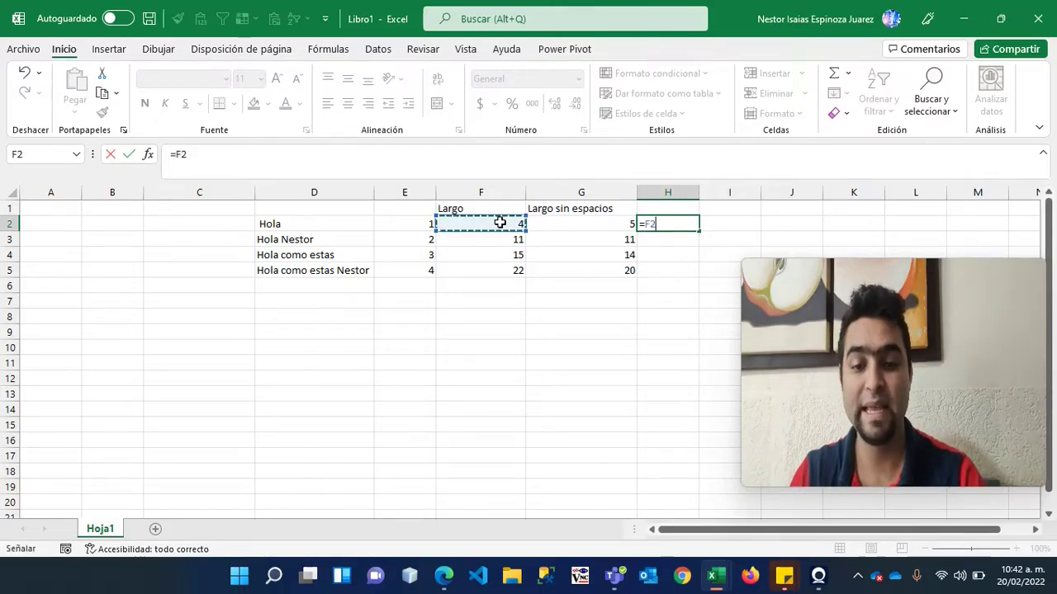
type("+")
left_click(602, 219)
key("Escape")
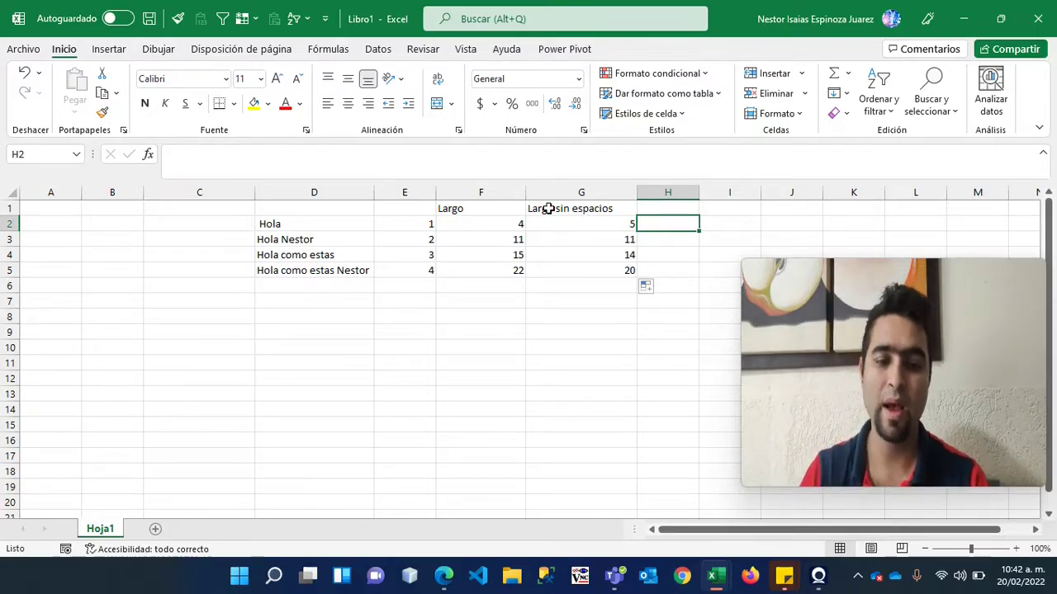
- Copy the formula text =+LARGO(ESPACIOS(D2)) from F2 and enter it unchanged in H2
left_click(515, 224)
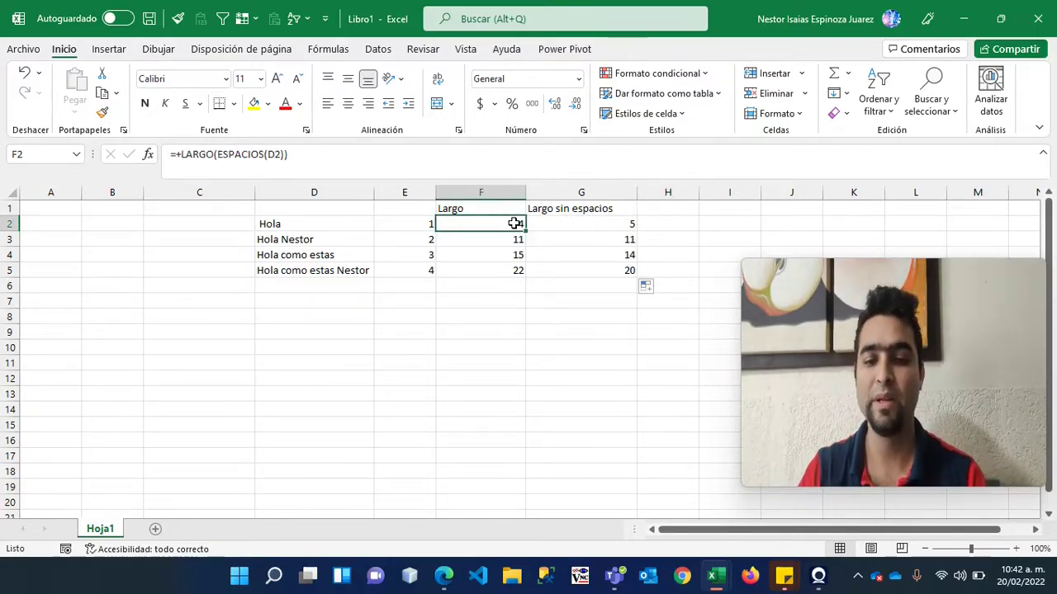
left_click_drag(316, 157, 165, 157)
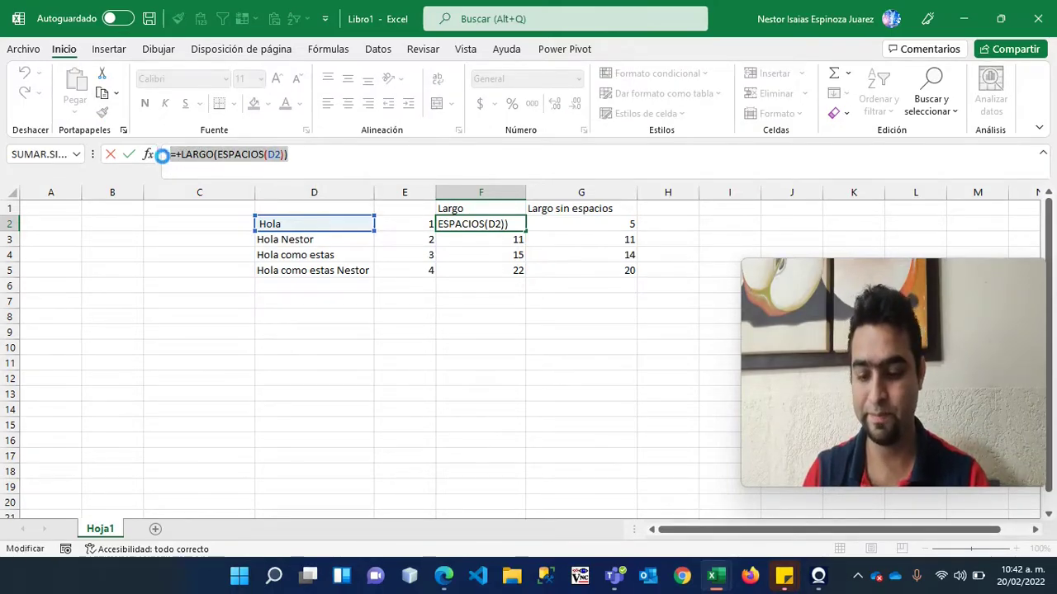
key("Escape")
left_click(662, 209)
left_click(668, 223)
left_click(571, 171)
key("ctrl+v")
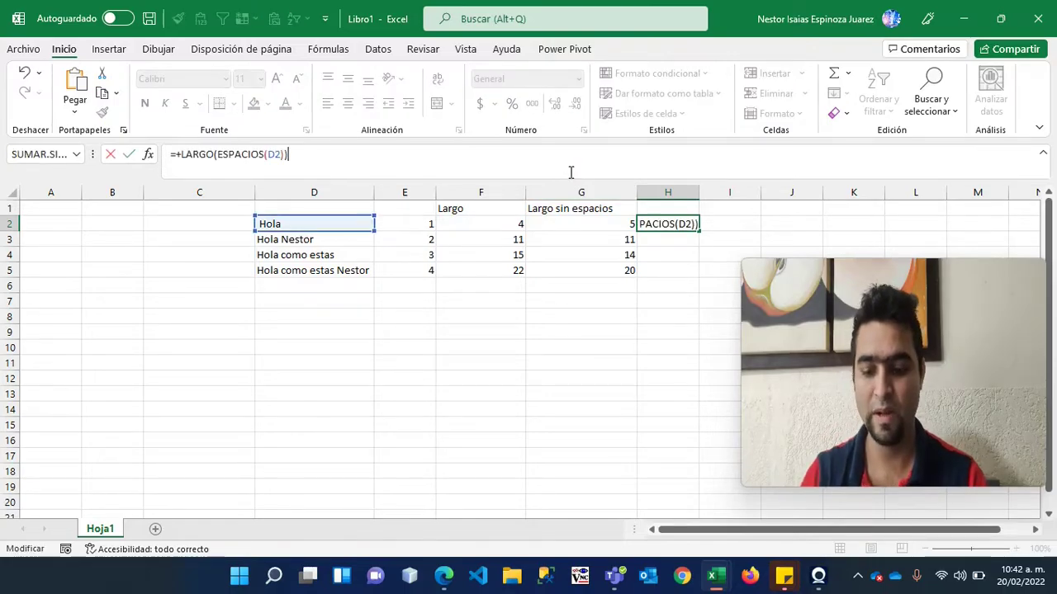
key("Return")
- Subtract the expression copied from G2 in H2, making it =+LARGO(ESPACIOS(D2))-LARGO(SUSTITUIR(ESPACIOS(D2)," ",""))+1
key("Up")
key("Left")
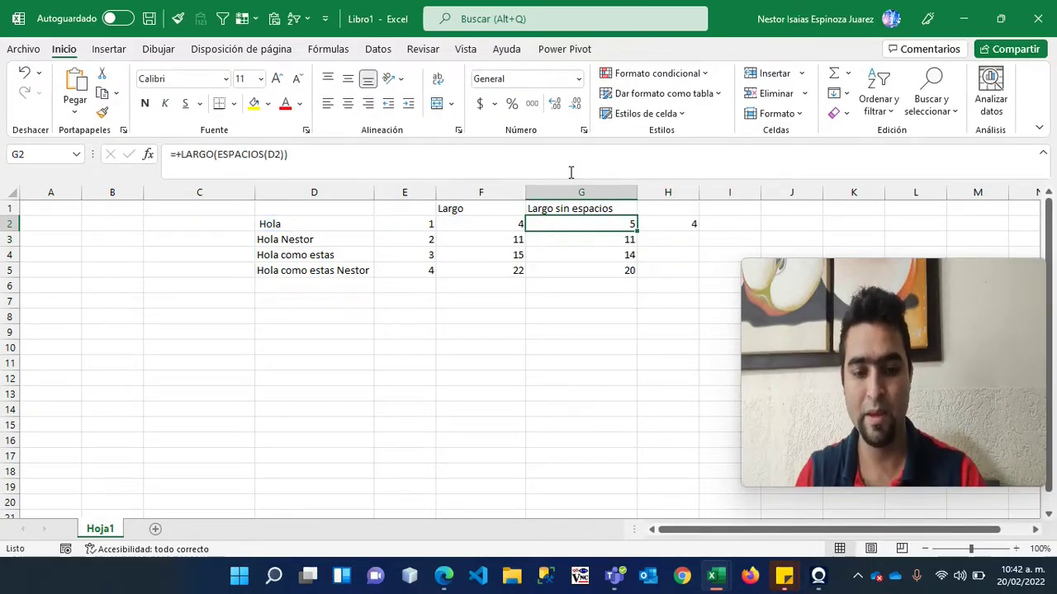
left_click_drag(404, 151, 181, 146)
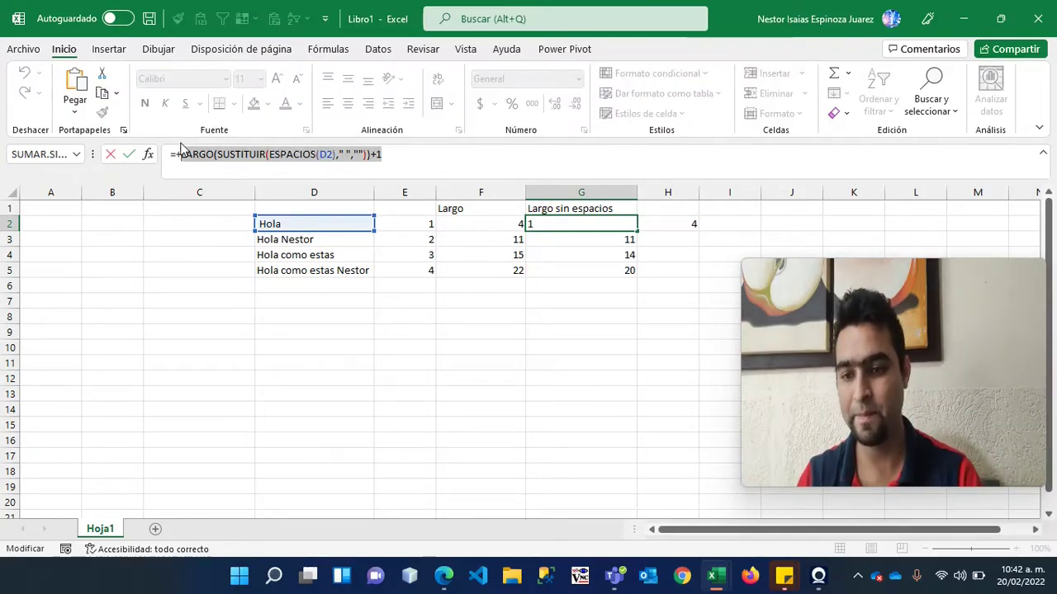
key("Escape")
left_click(689, 223)
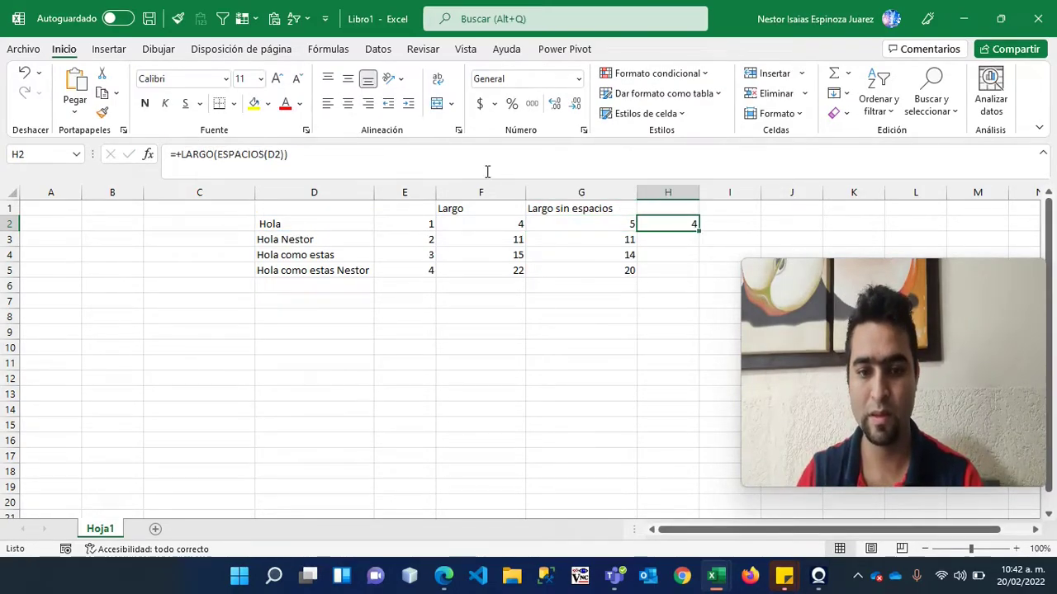
left_click(477, 165)
type("-")
key("ctrl+v")
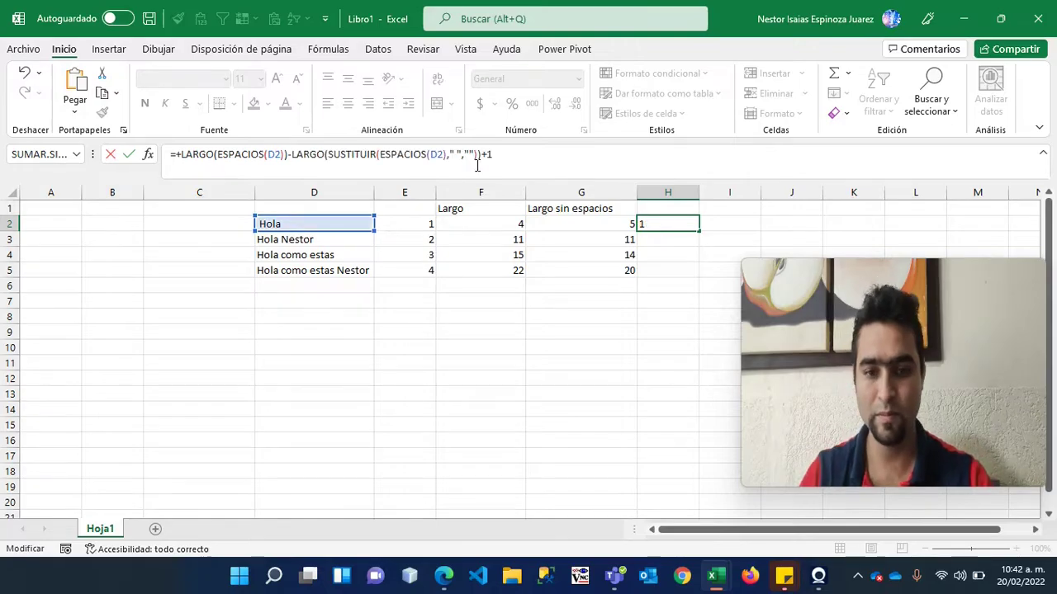
key("Return")
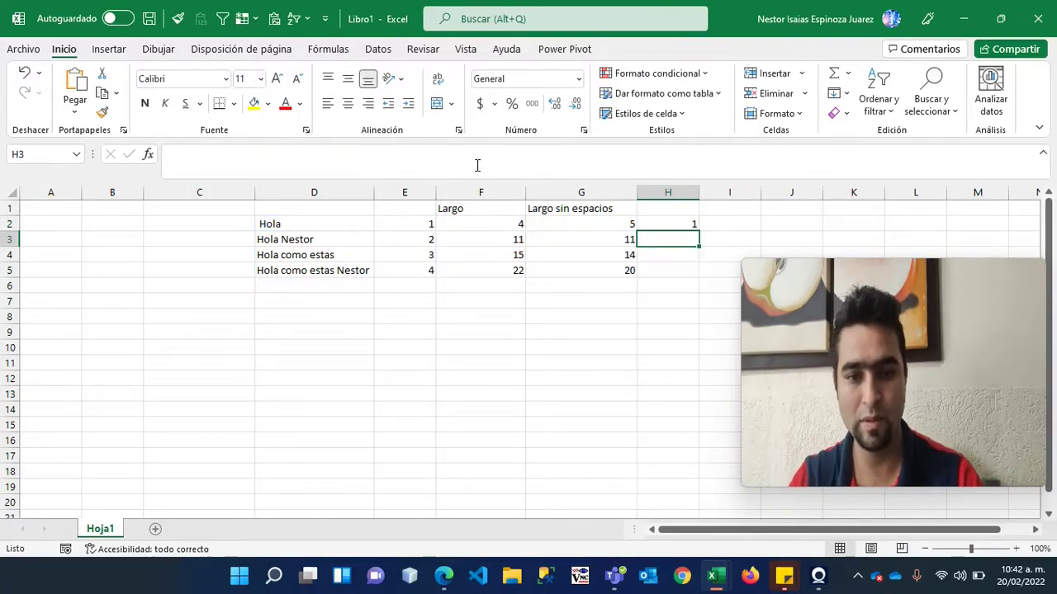
- Fill the combined word-count formula from H2 down through H5
key("Up")
left_click_drag(697, 233, 697, 272)
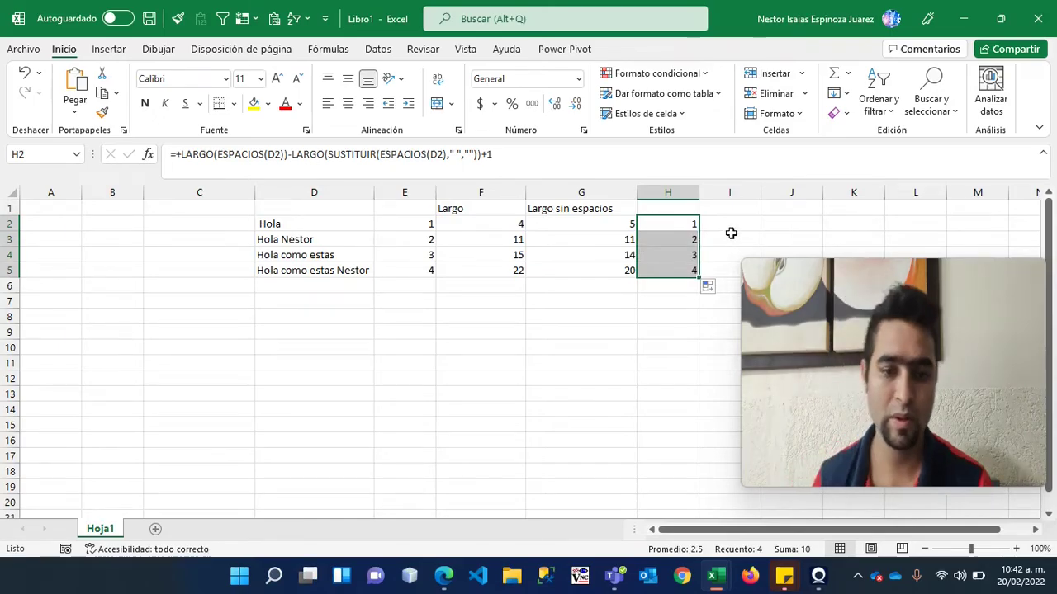
left_click(731, 235)
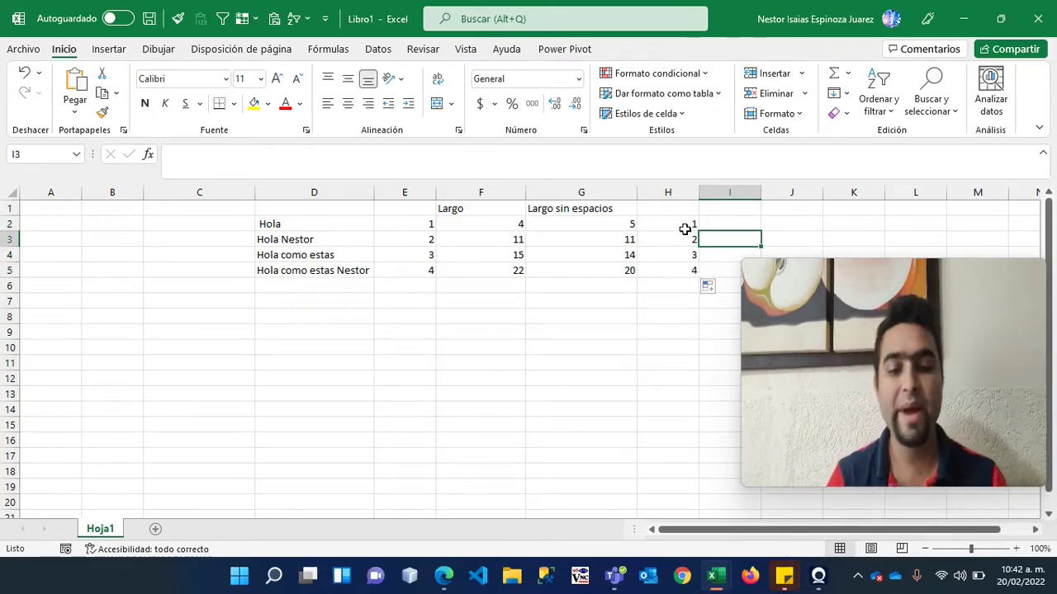
- Evaluate the H2 word-count formula step by step through to its final result, and close the evaluation
left_click(684, 228)
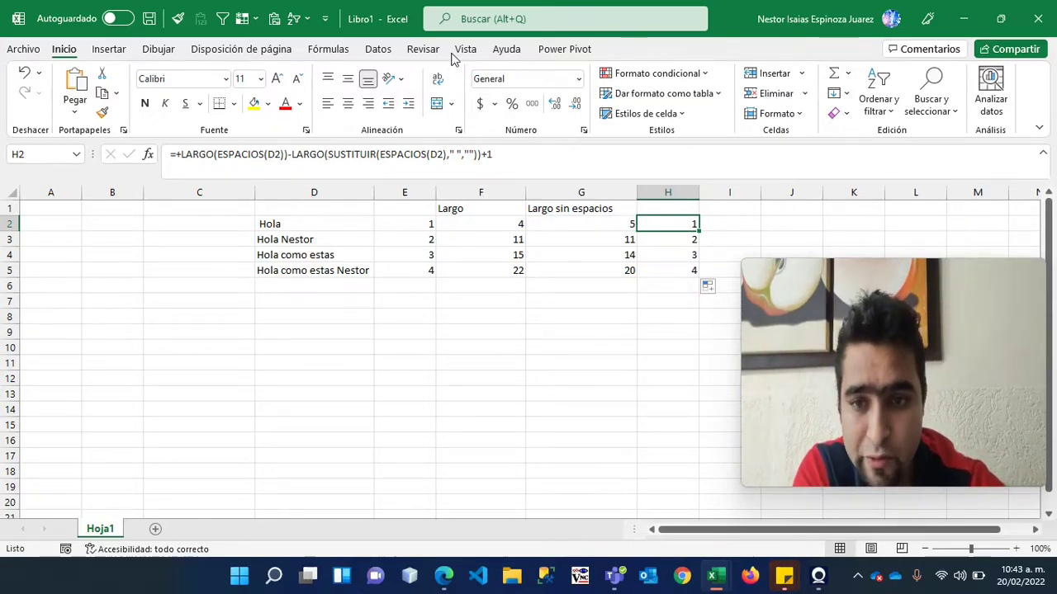
left_click(329, 51)
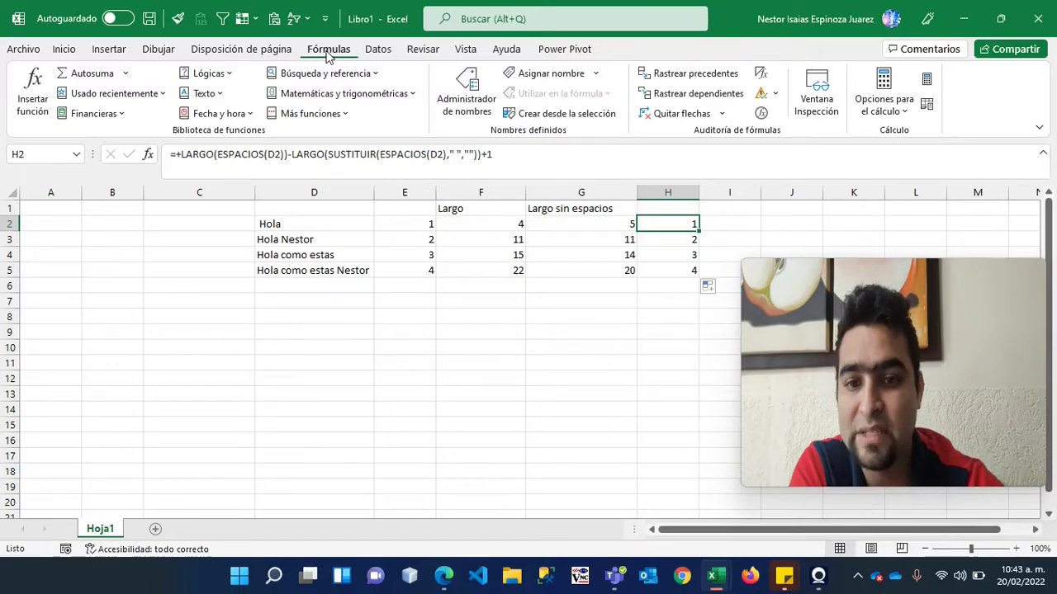
left_click(761, 115)
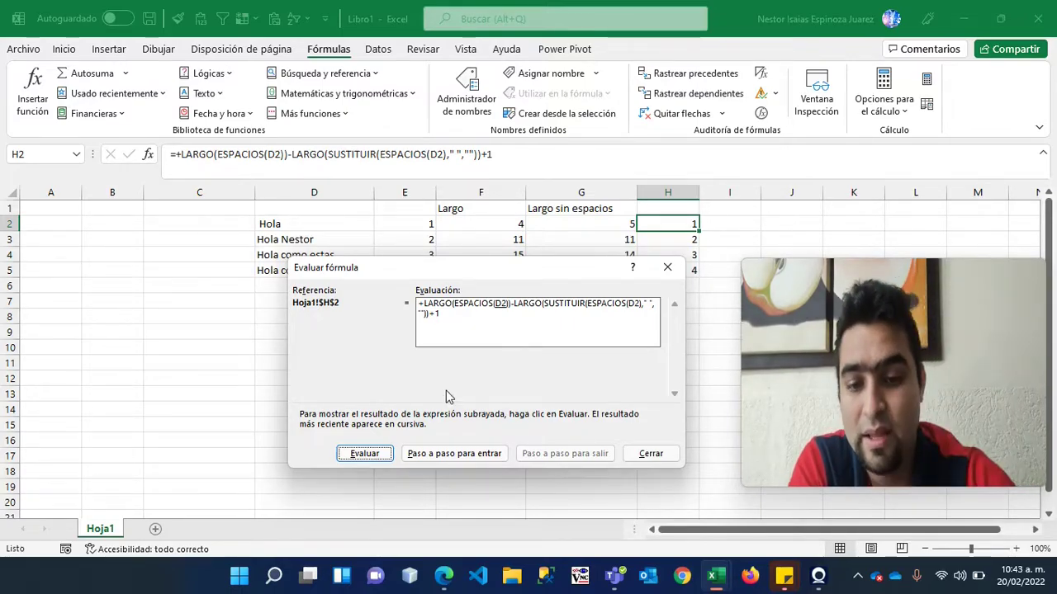
left_click(364, 454)
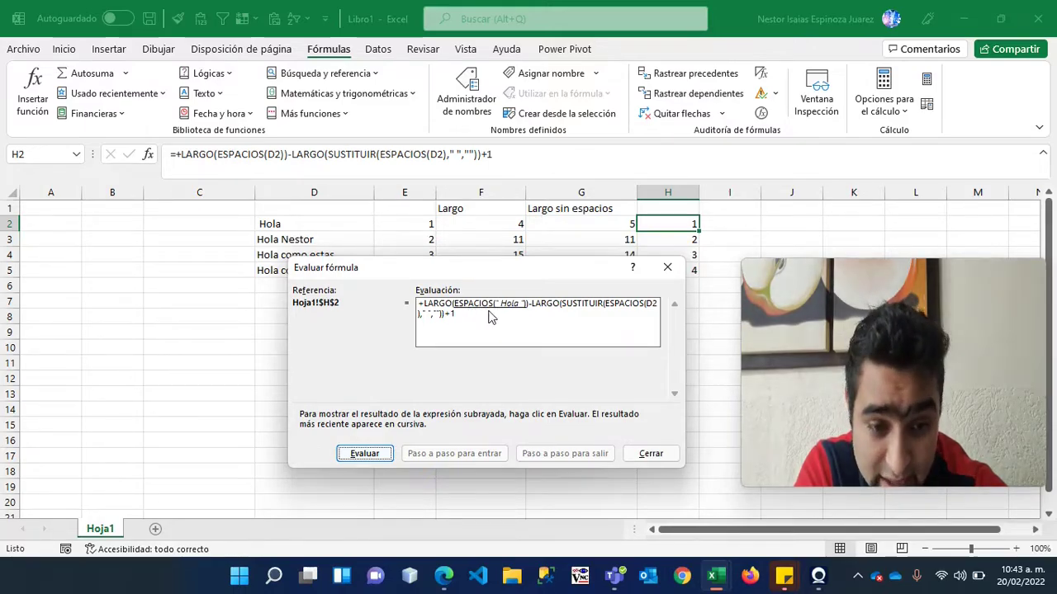
left_click(364, 453)
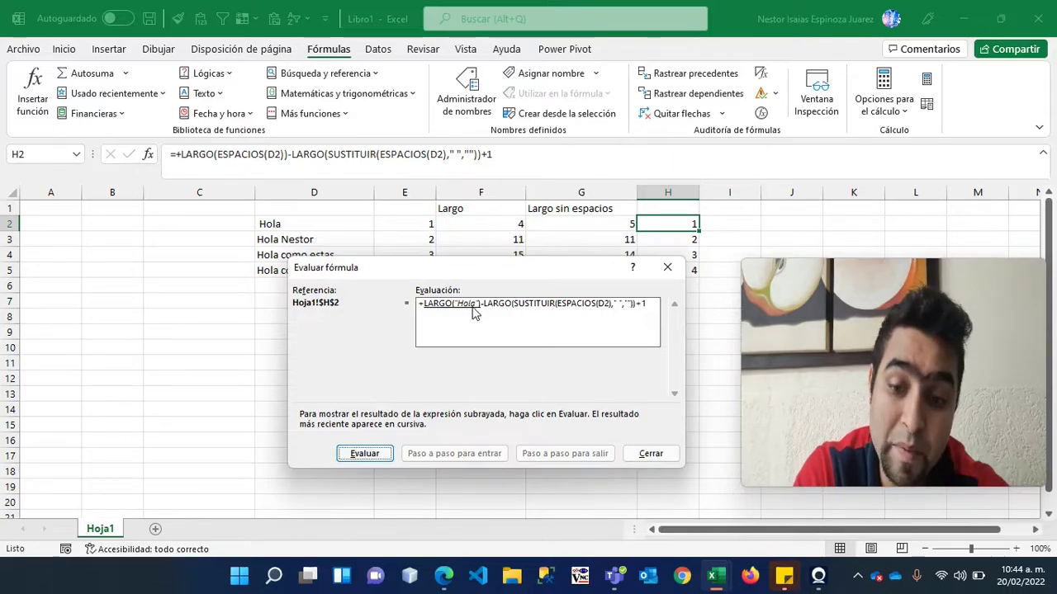
left_click(378, 454)
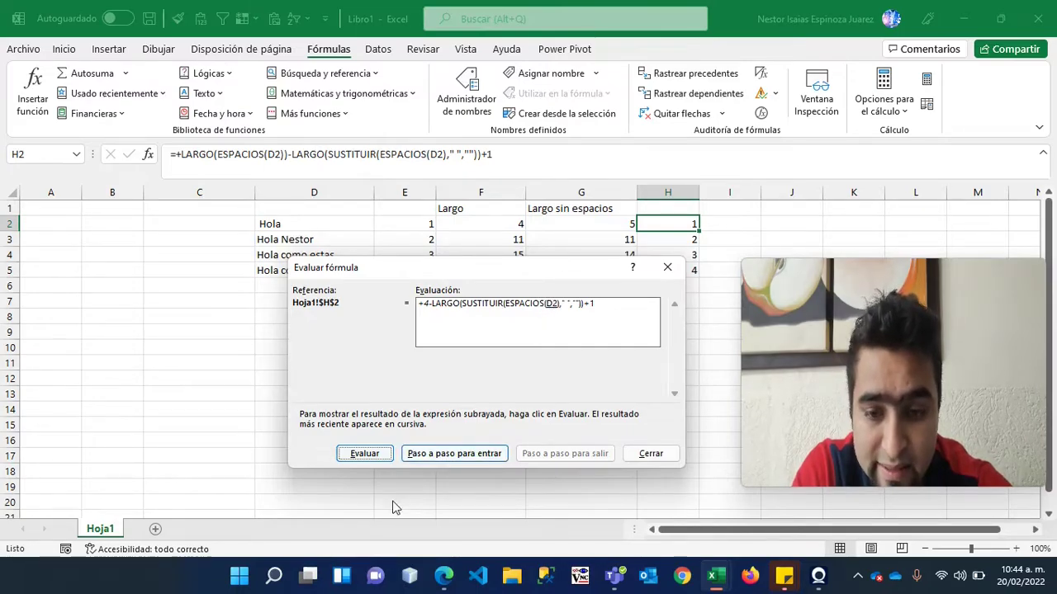
left_click(381, 458)
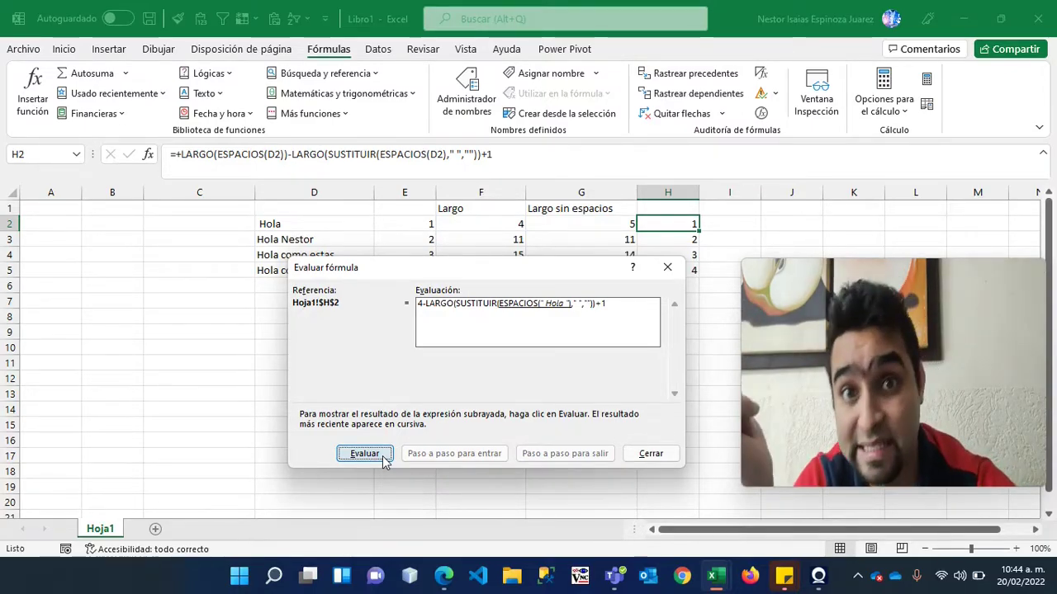
left_click(364, 453)
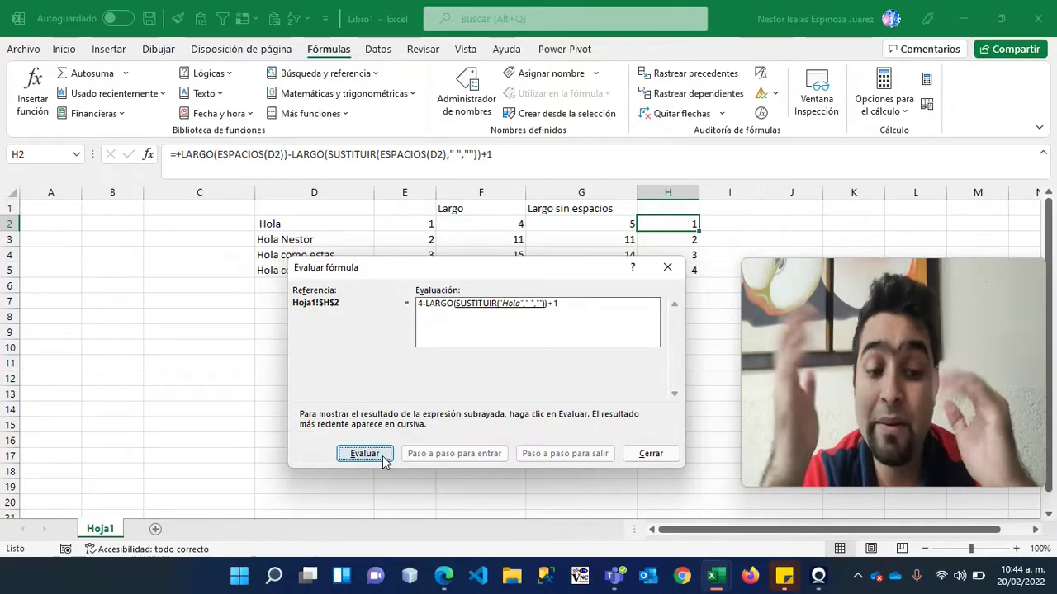
left_click(364, 454)
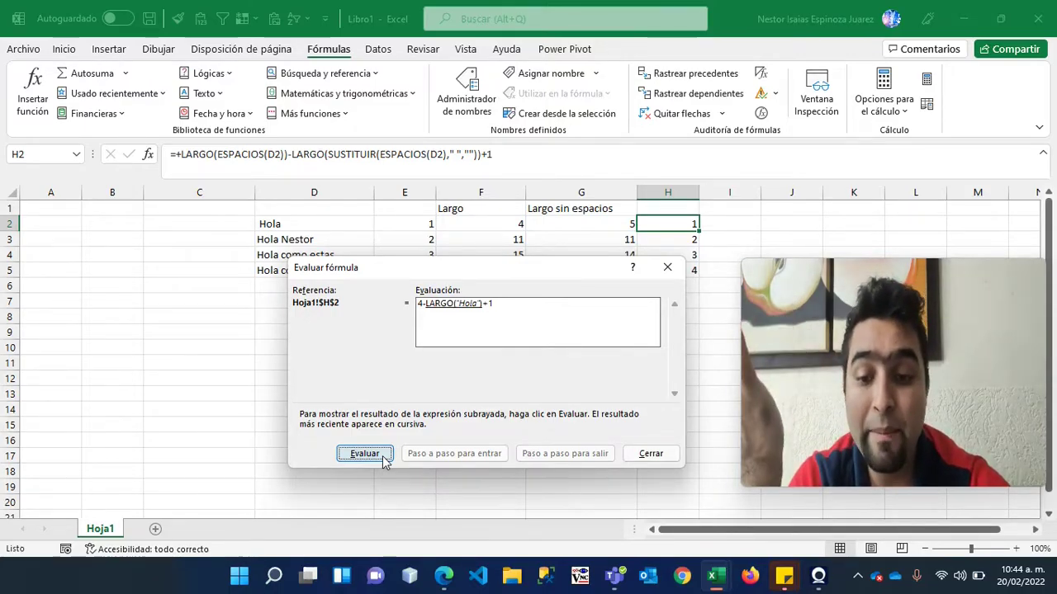
left_click(364, 454)
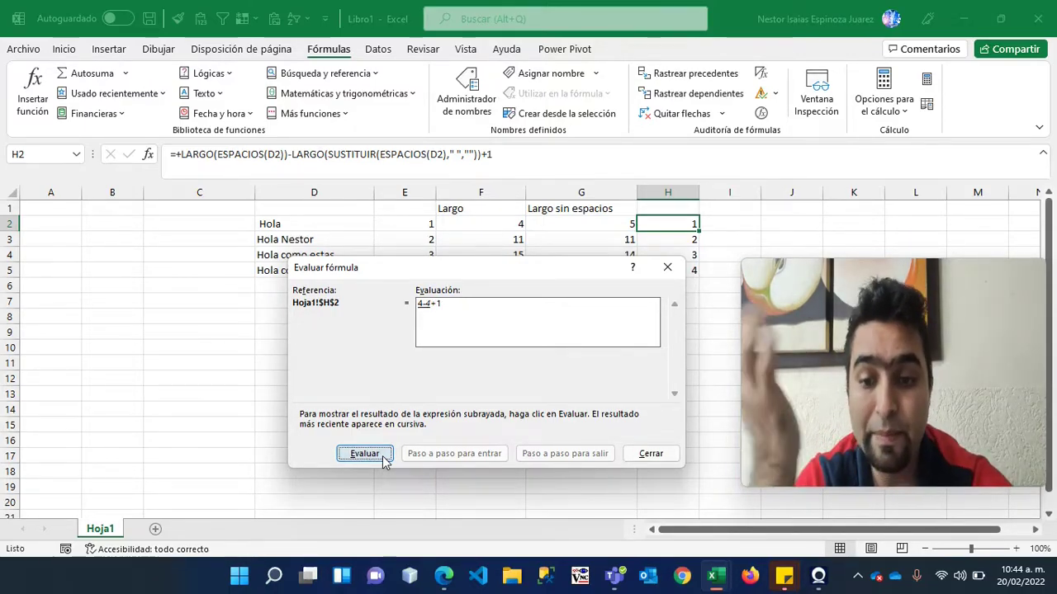
left_click(364, 454)
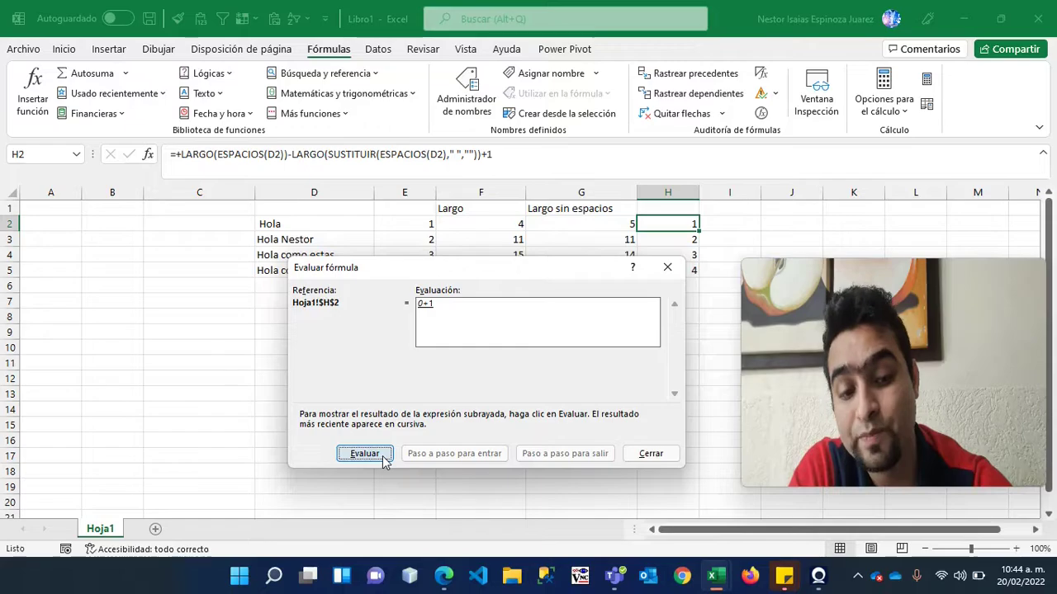
left_click(364, 454)
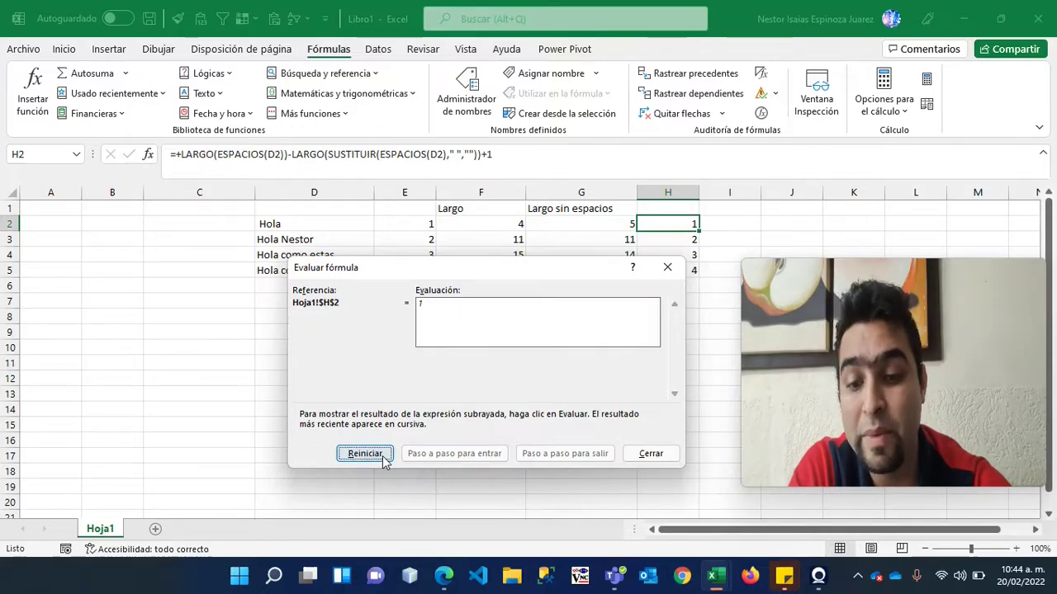
left_click(651, 454)
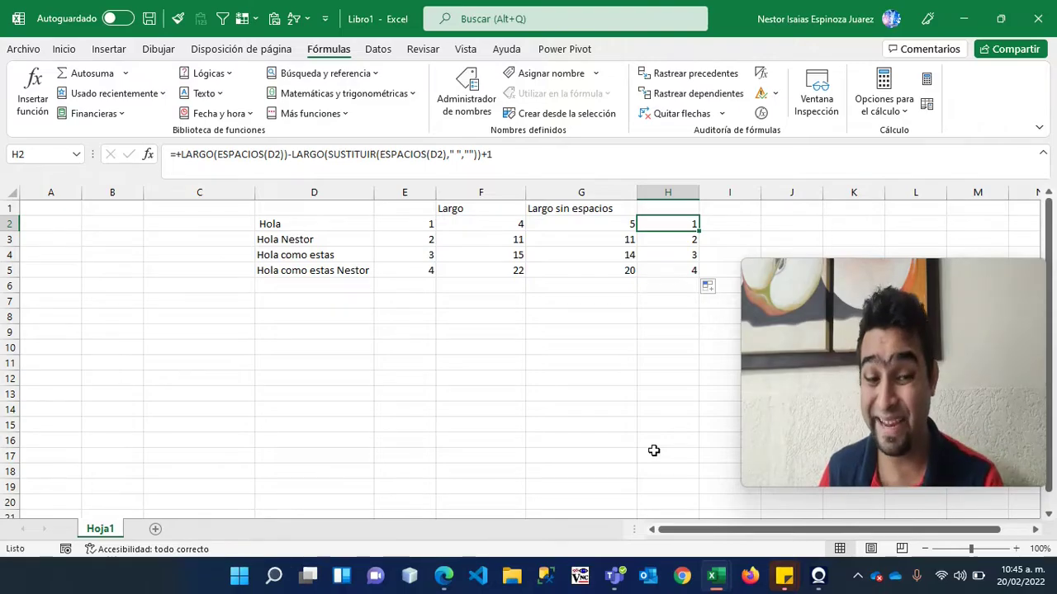
- Evaluate the H5 word-count formula step by step through to its final result, and close the evaluation
left_click(681, 269)
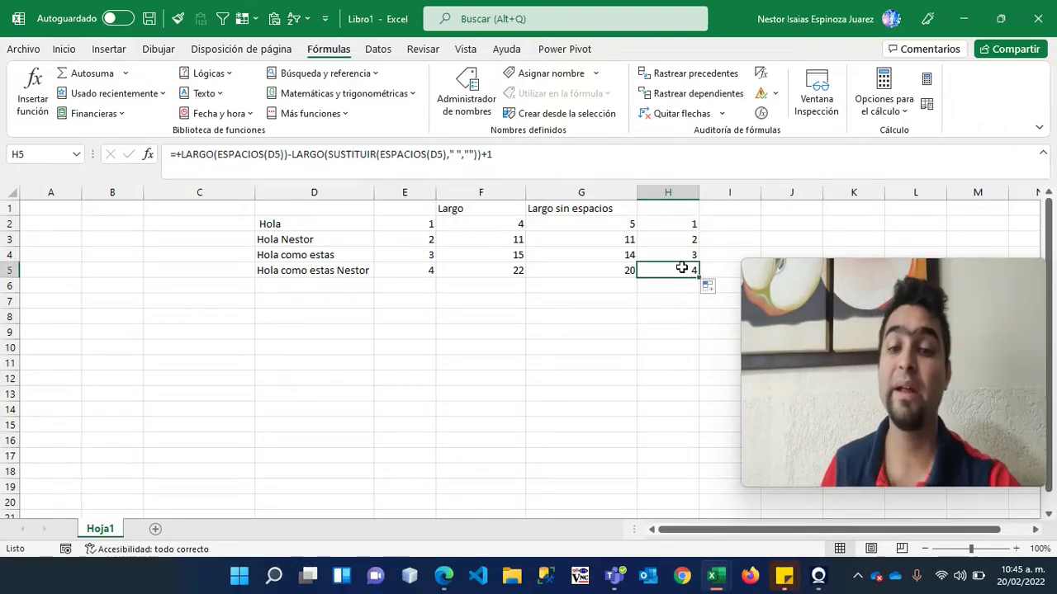
left_click(761, 113)
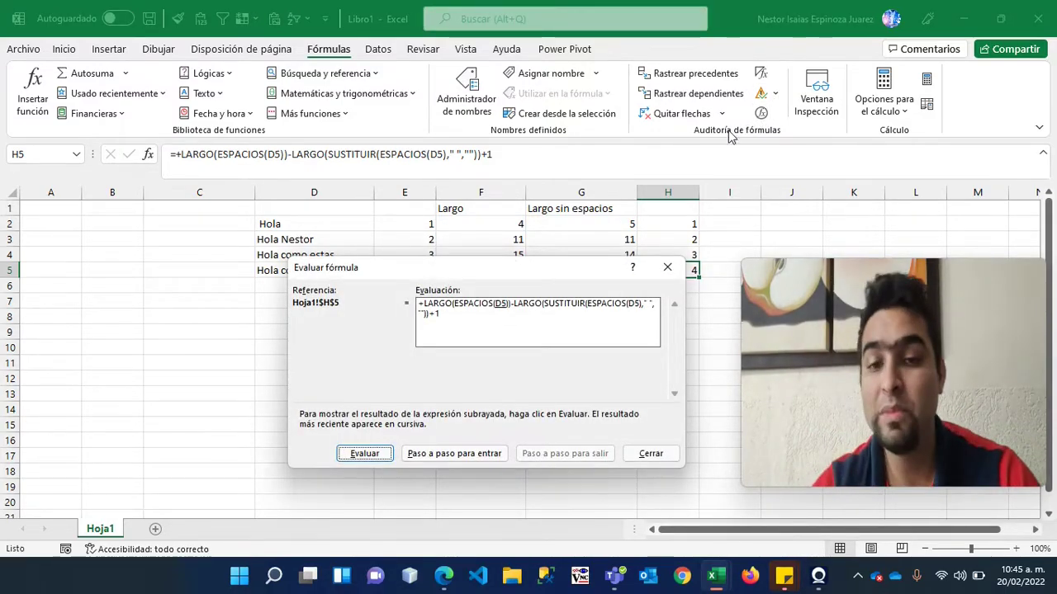
left_click(382, 463)
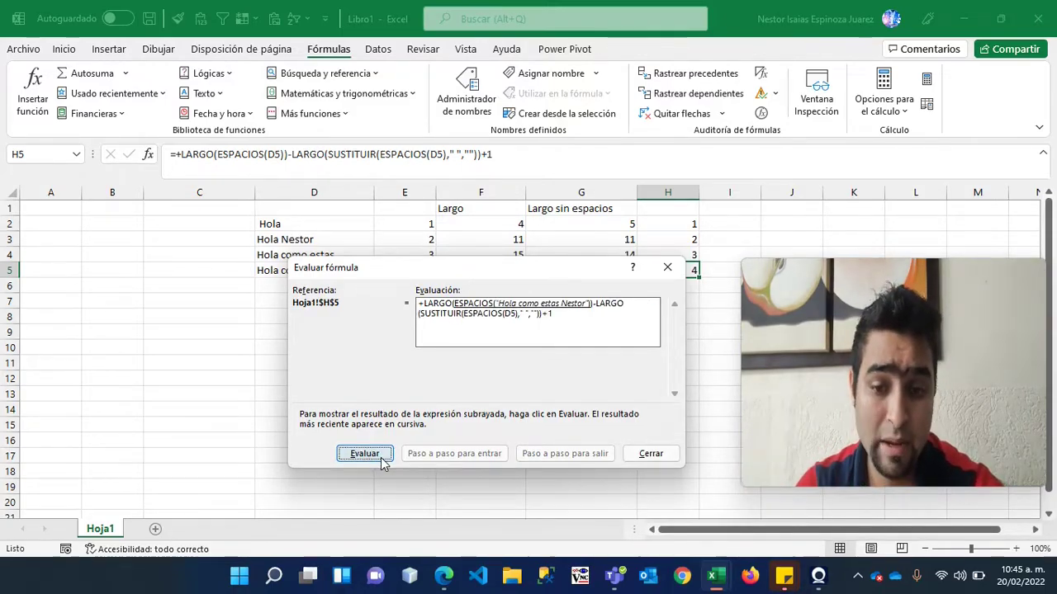
left_click(382, 463)
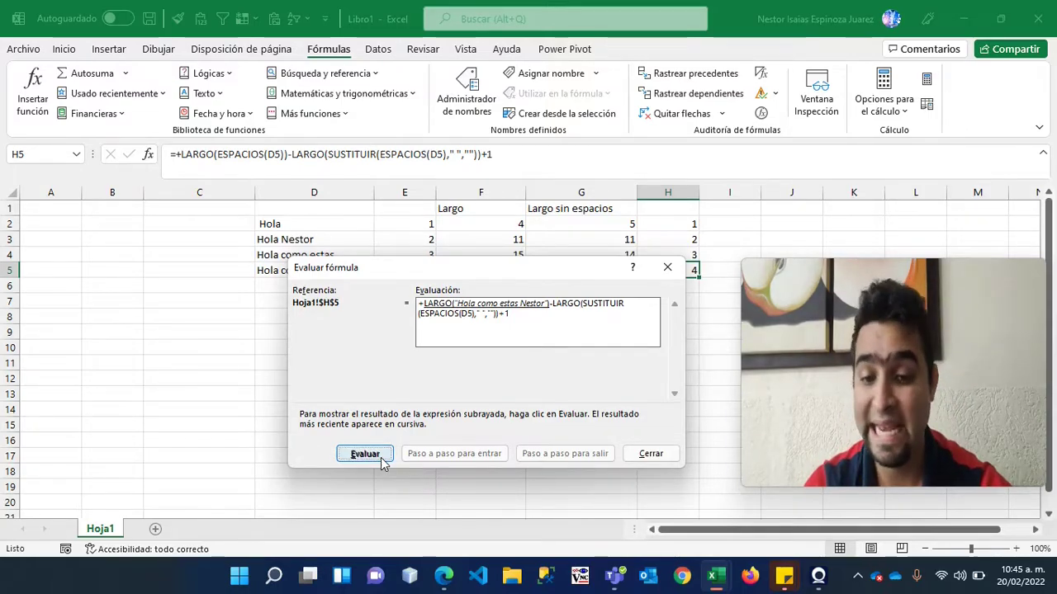
left_click(383, 463)
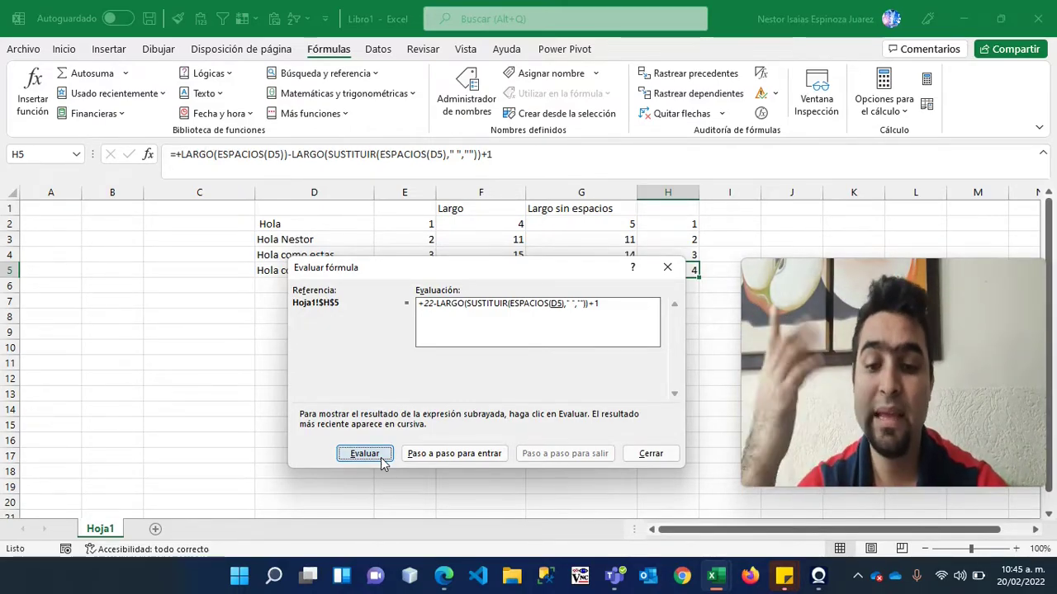
left_click(383, 463)
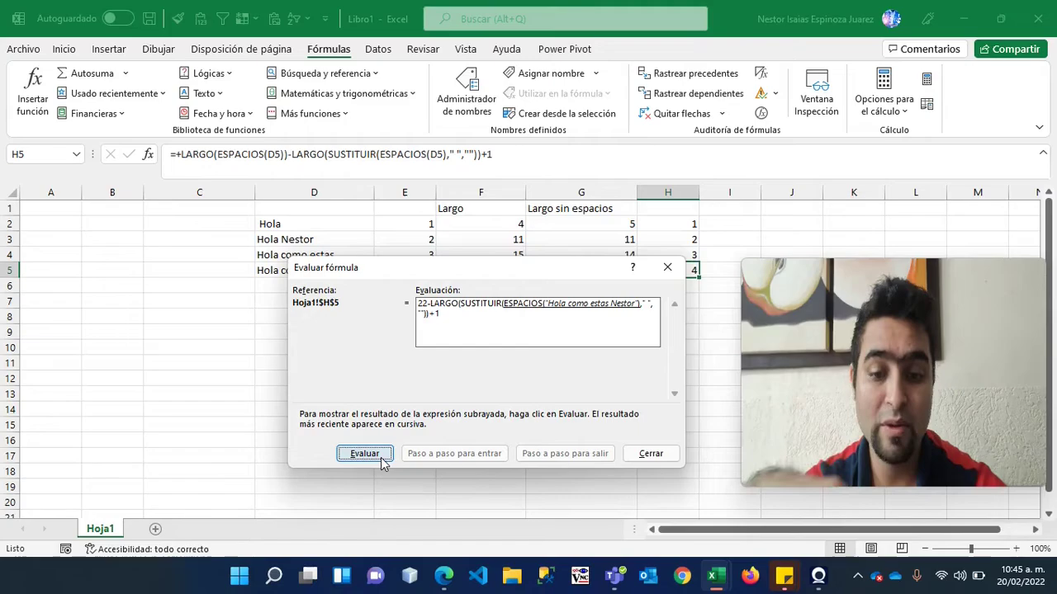
left_click(382, 463)
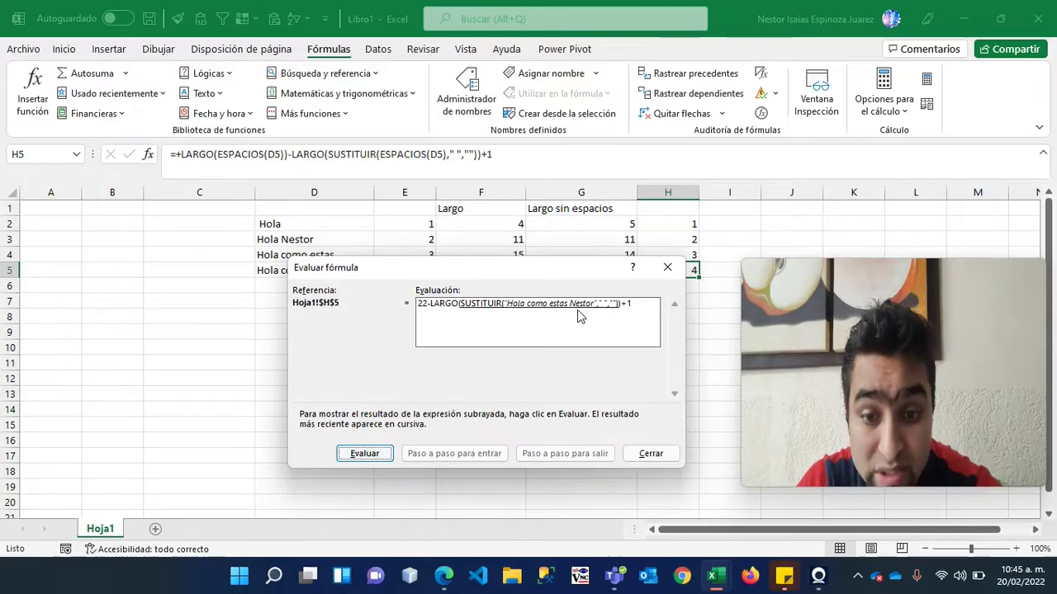
left_click(369, 459)
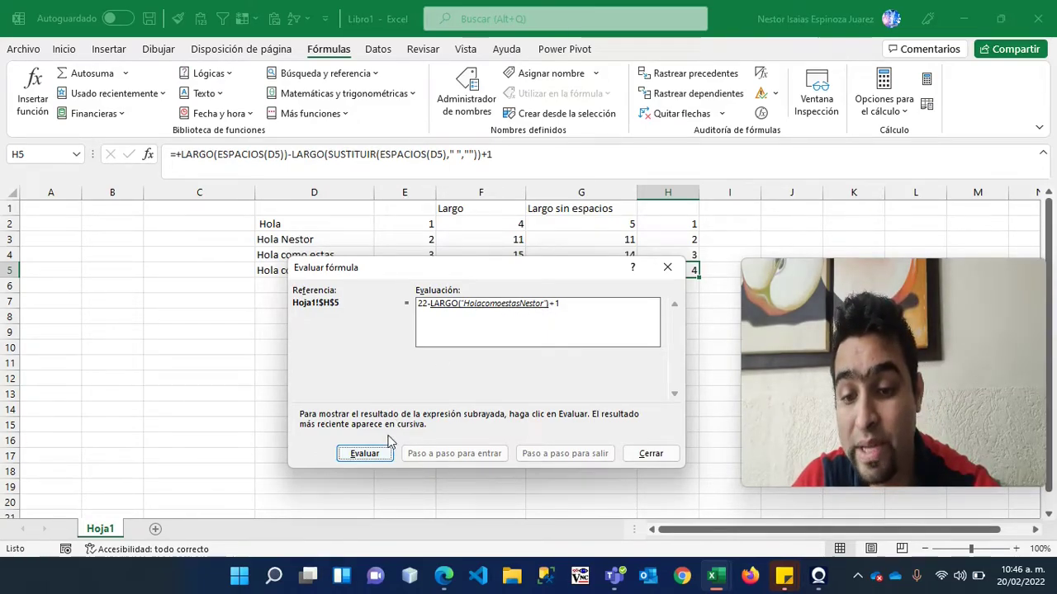
left_click(370, 455)
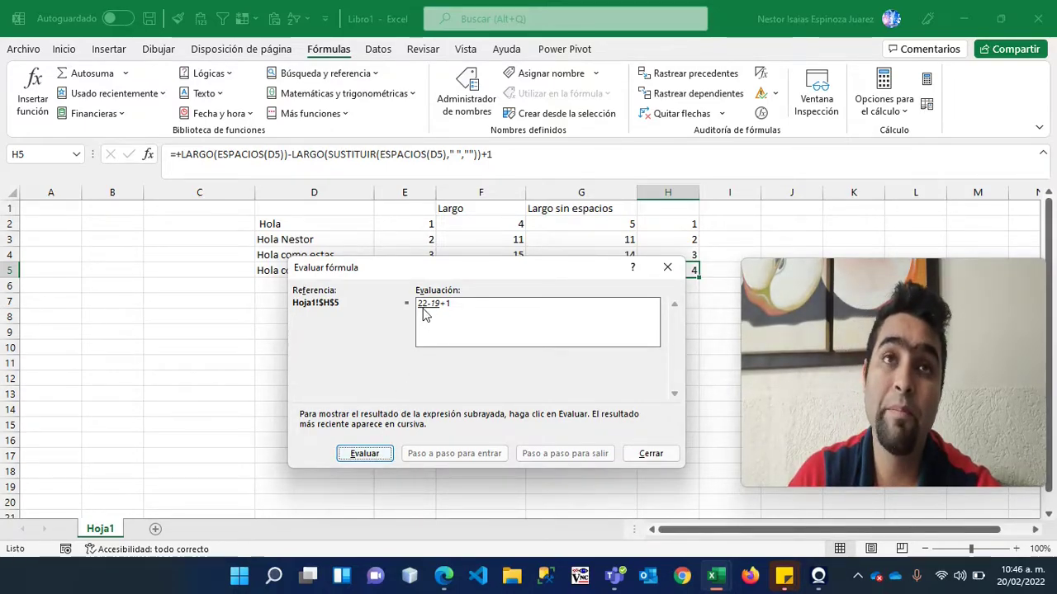
left_click(369, 456)
left_click_drag(454, 270, 434, 313)
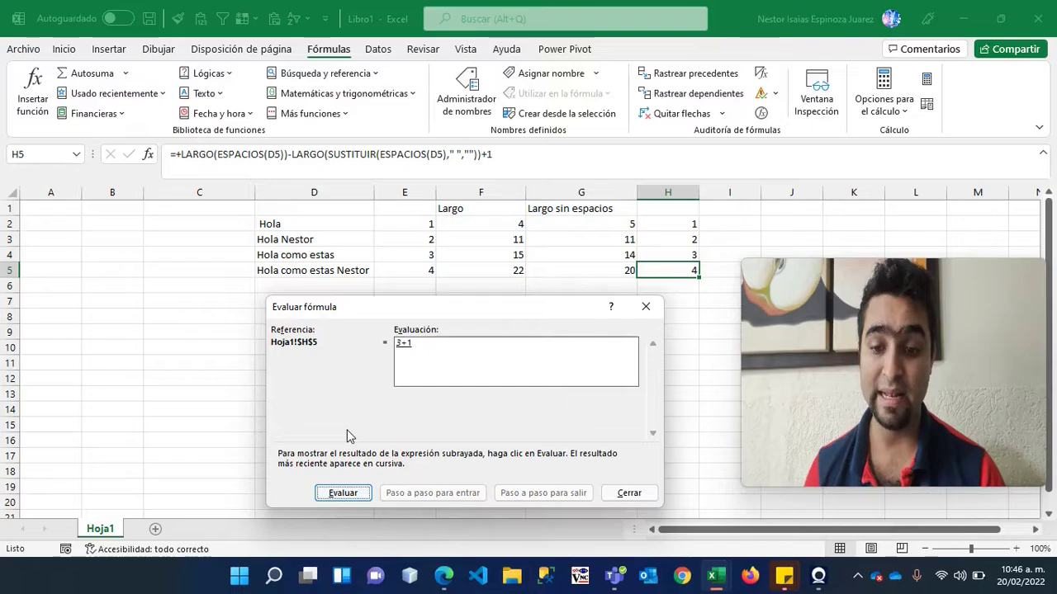
left_click(346, 496)
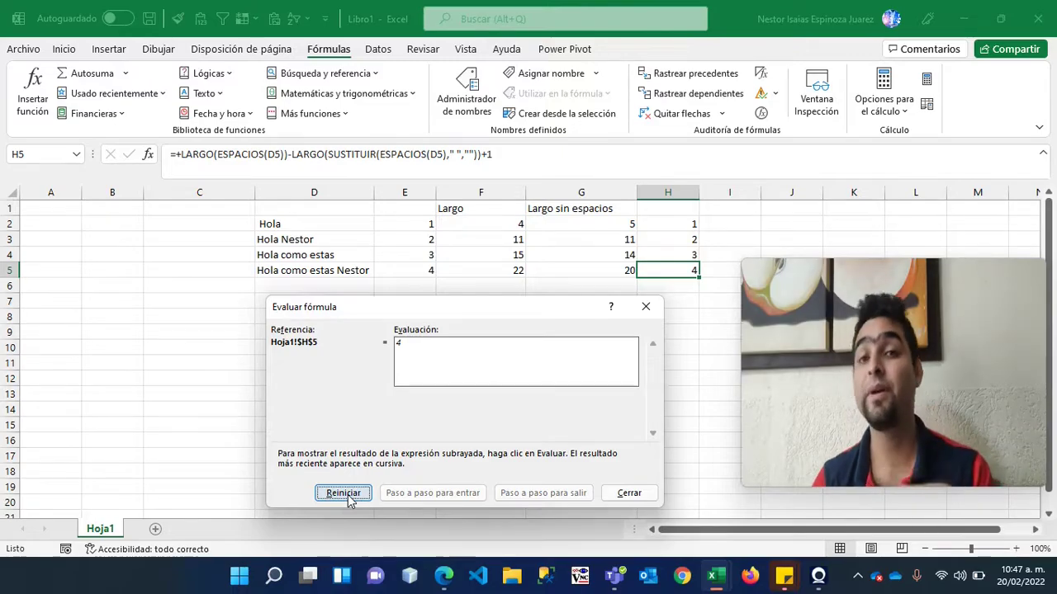
left_click(628, 493)
- Enter the test text "dsfdsaf dsf dsf sd f dsaf ds f asd f sdaf sd f sdfa asd f sdf" in D6
left_click(325, 275)
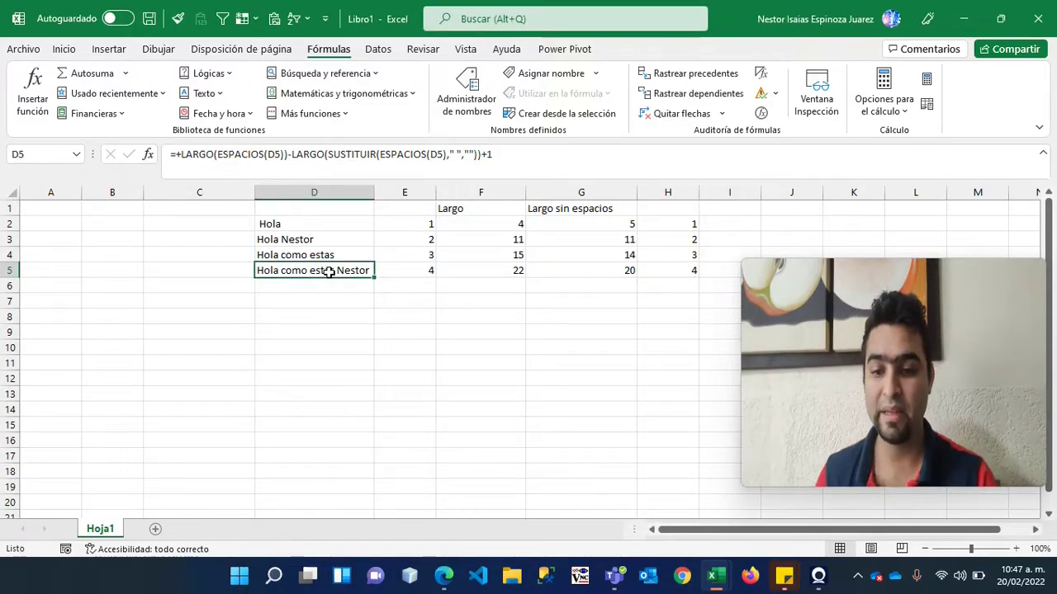
right_click(328, 278)
left_click(328, 272)
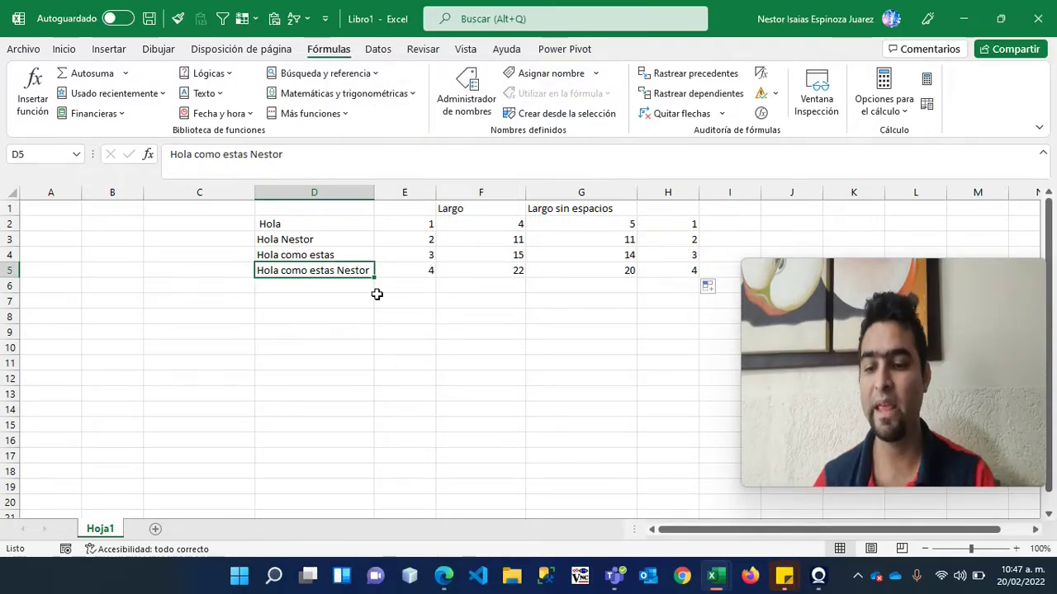
left_click(334, 293)
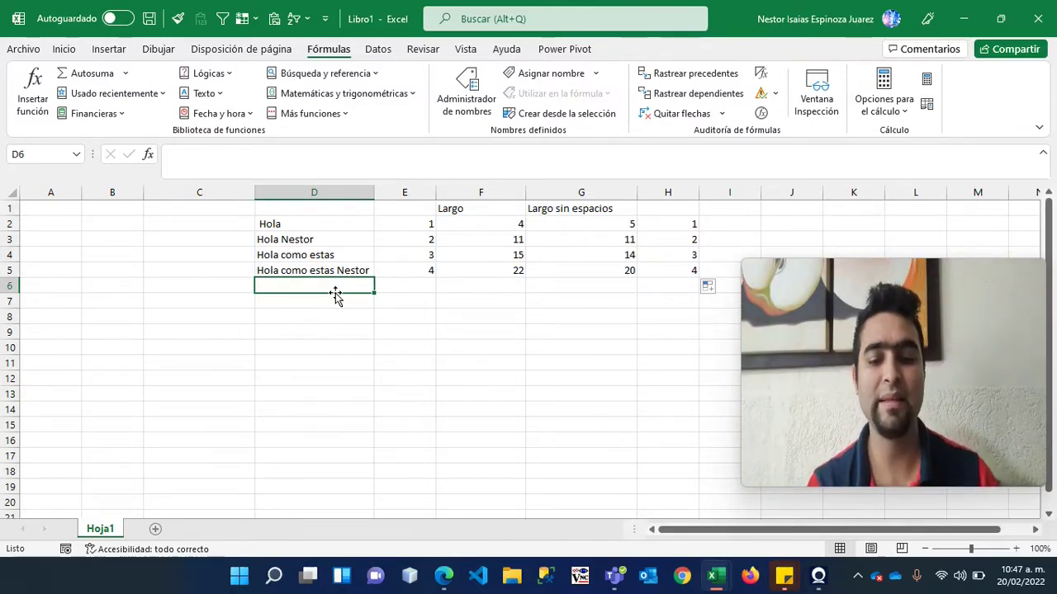
type("dsfdsaf dsf dsf sd")
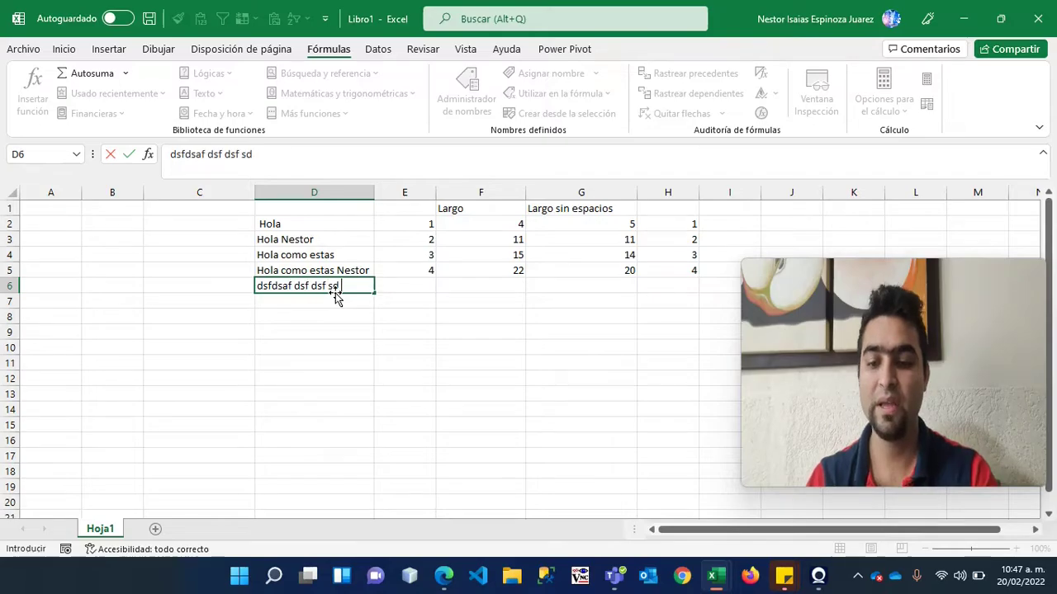
type(" f dsaf ds f asd f sdaf sd f sdfa asd f sdf")
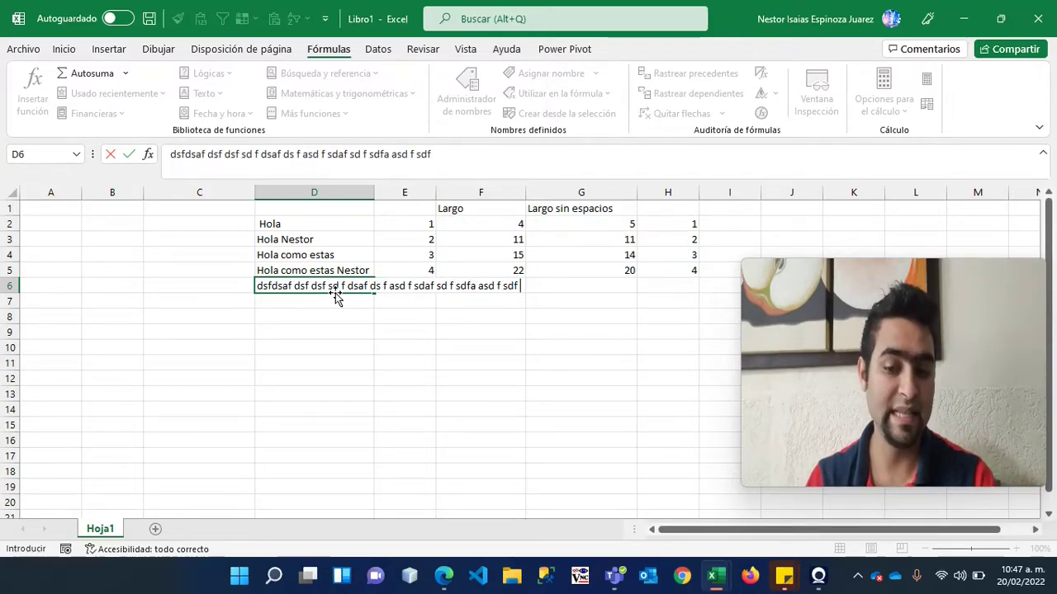
left_click(466, 344)
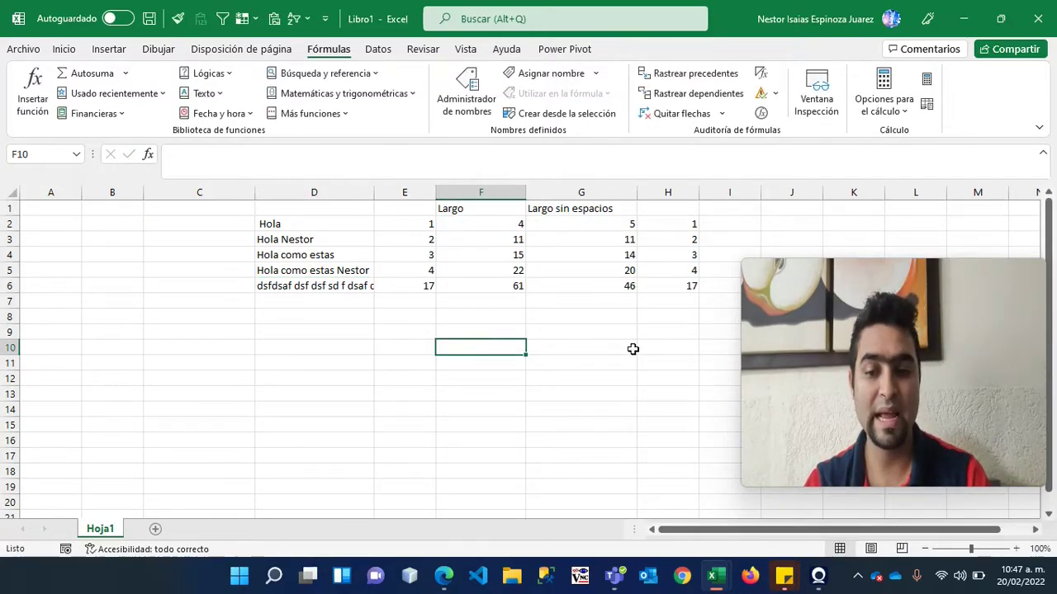
- Check the full test text in D6 against the word-count formula in H6
left_click(333, 285)
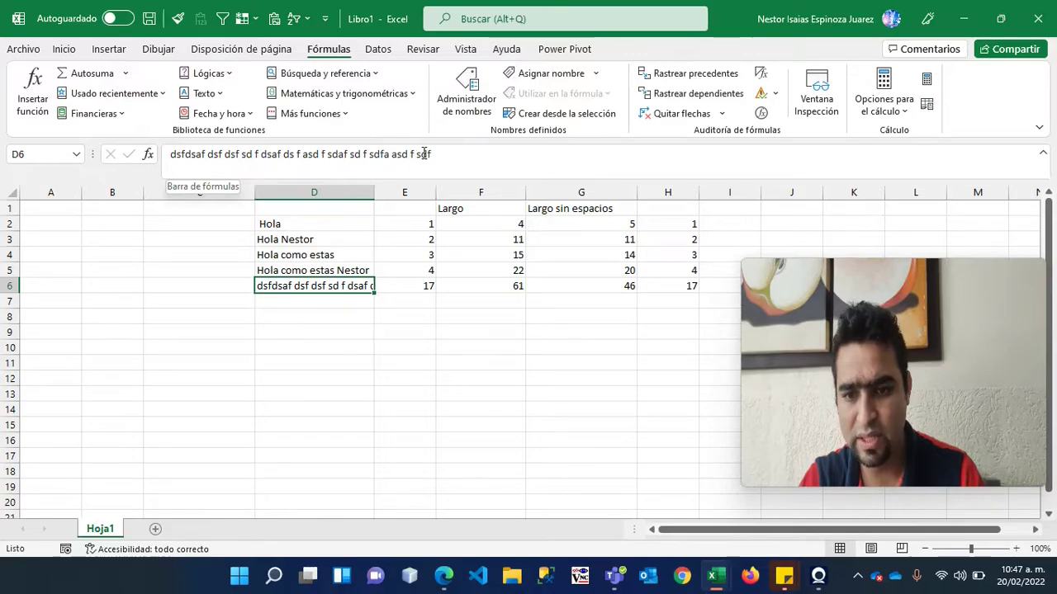
left_click(590, 346)
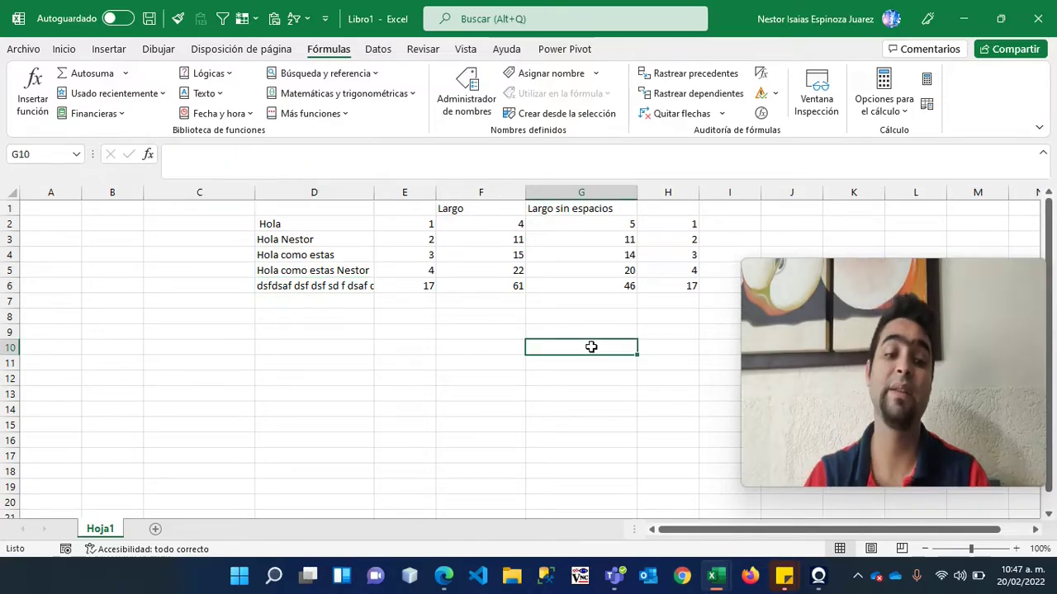
left_click(695, 286)
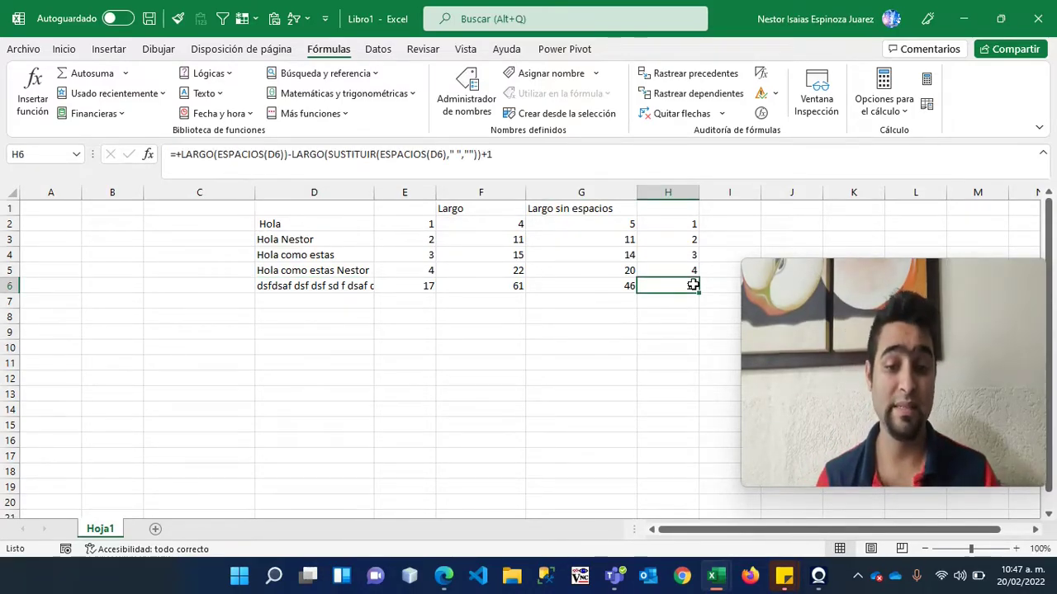